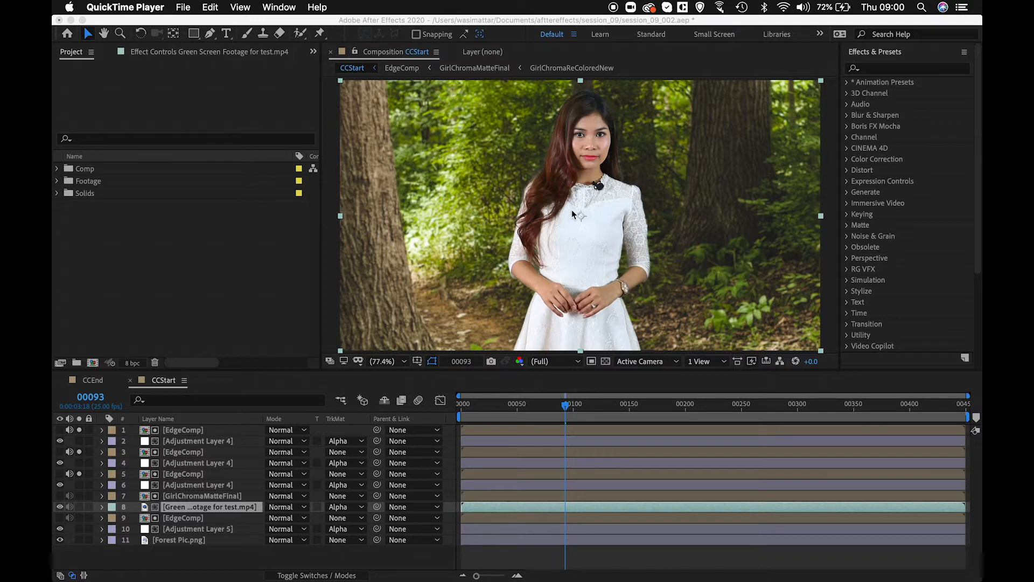
Compare the finished CCEnd composition with the CCStart composition.
click(94, 386)
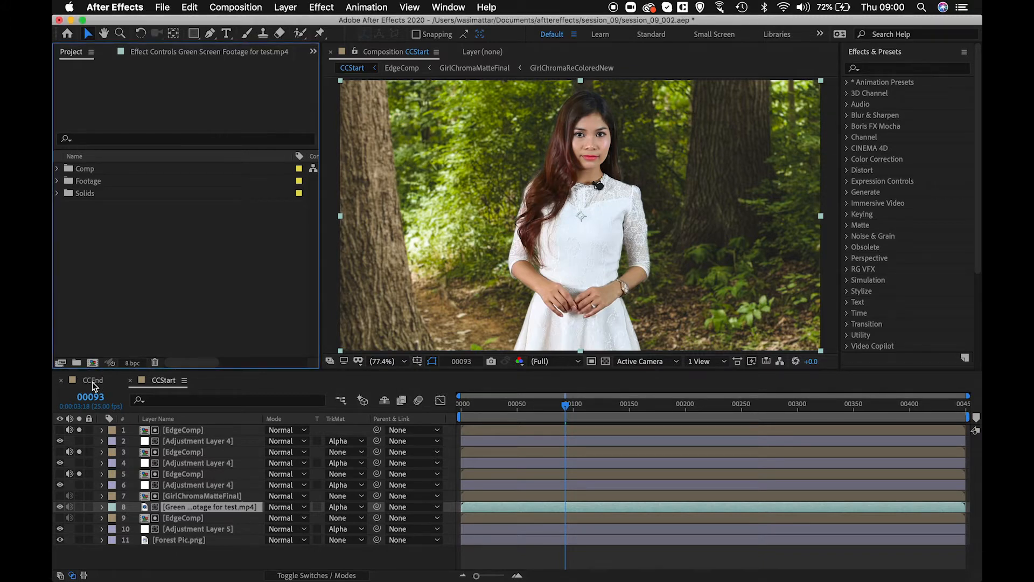
click(93, 381)
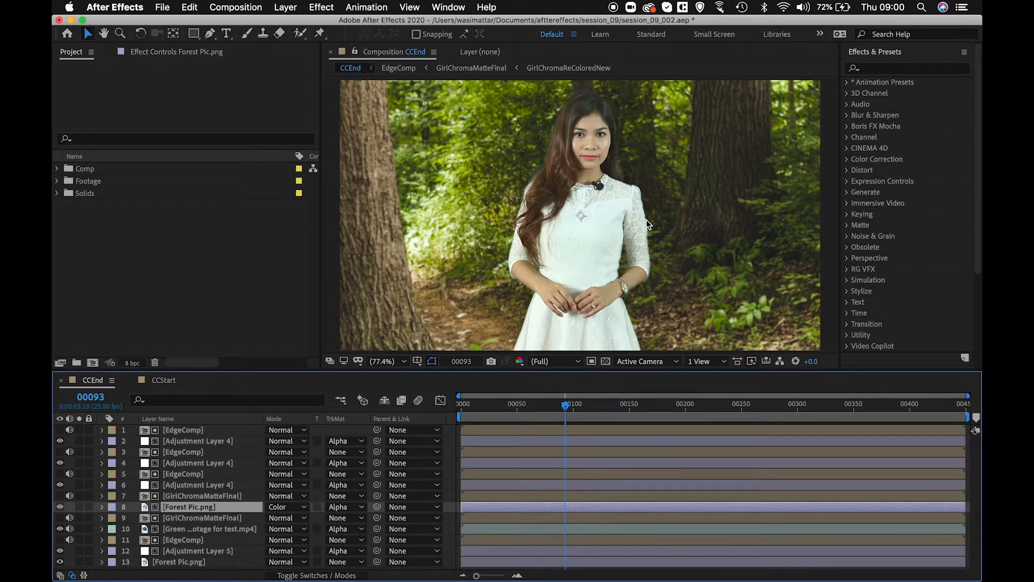
click(164, 380)
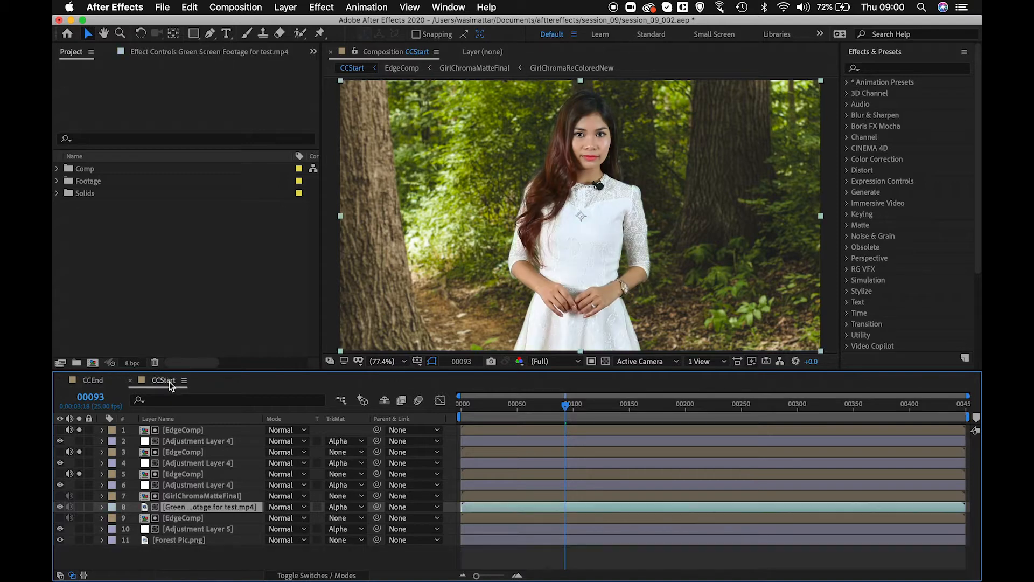
Toggle the visibility of the green screen footage layer in CCStart to compare the composite with and without it.
click(61, 508)
click(60, 508)
click(61, 507)
click(60, 508)
click(60, 508)
click(60, 508)
click(61, 508)
click(60, 508)
Apply the Photo Filter effect to the green screen footage layer, below its collapsed Advanced Spill Suppressor settings.
click(192, 52)
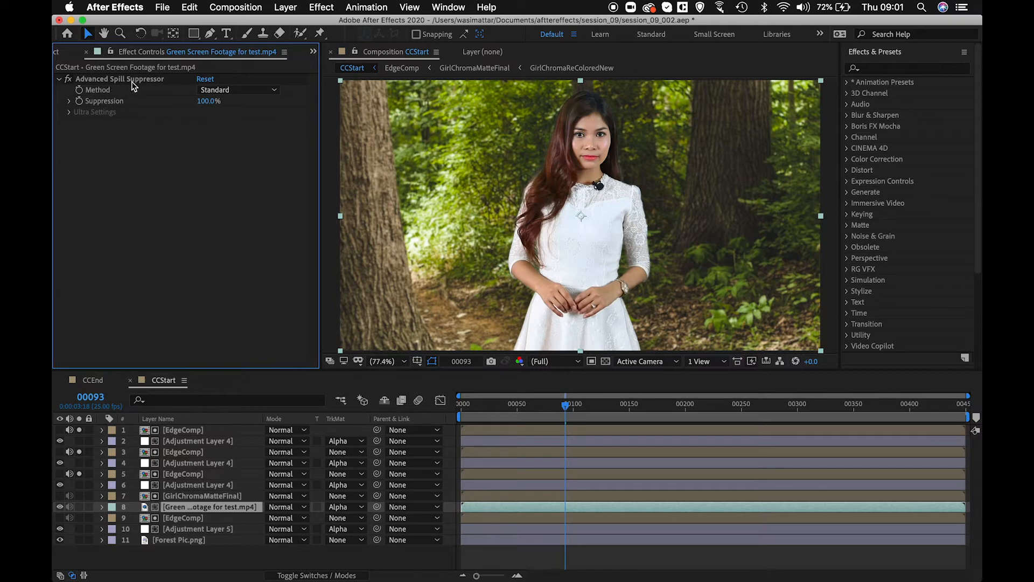
click(60, 79)
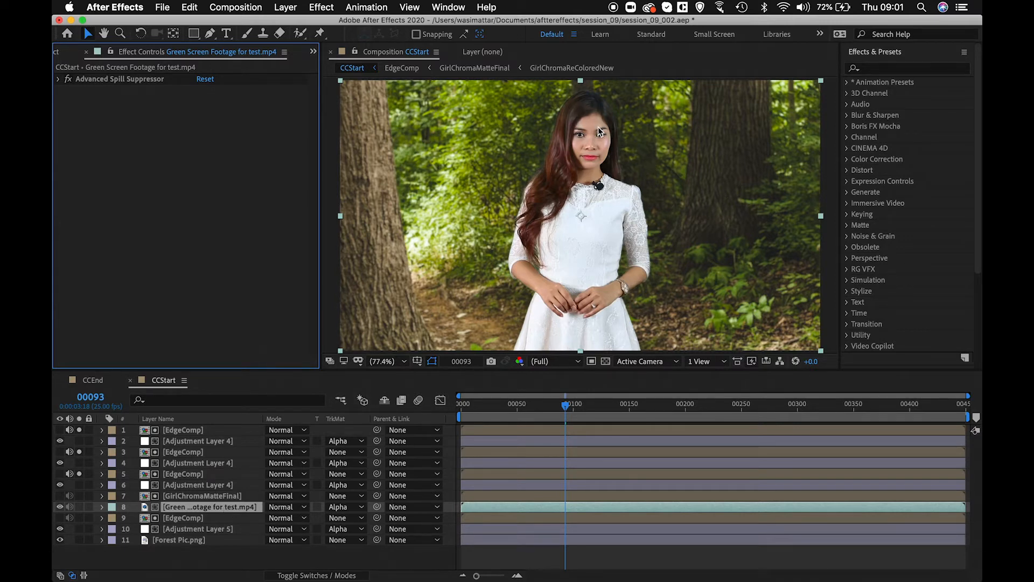
click(904, 69)
text(photo)
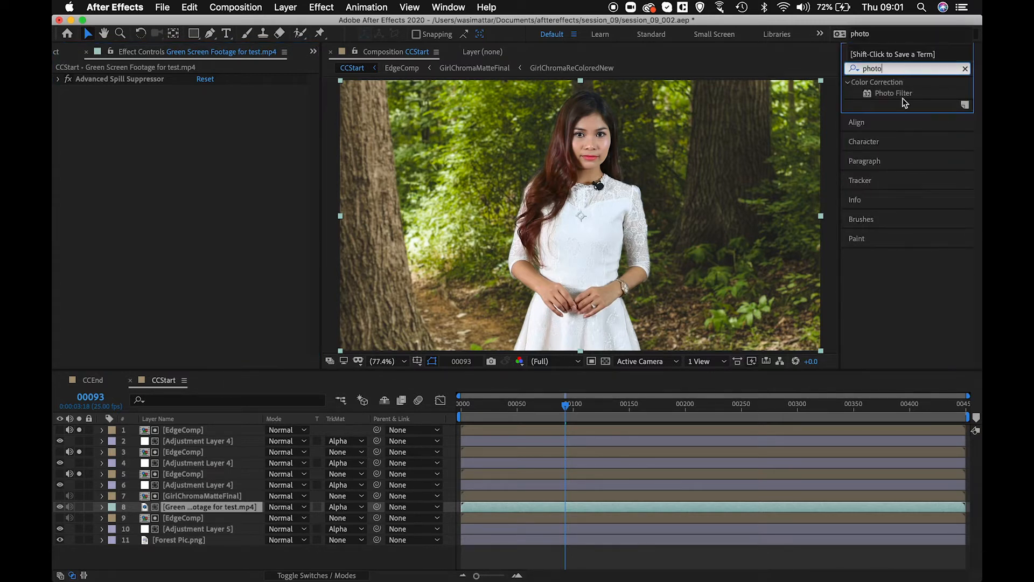
drag(895, 94, 237, 511)
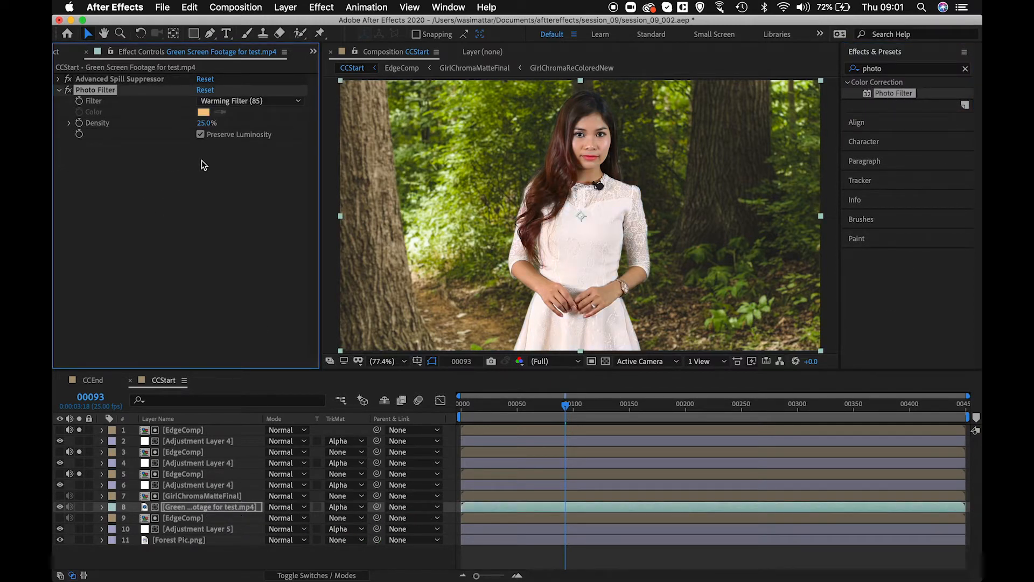
Set the Photo Filter to Green with a density of 20%, check its effect on the face, and collapse its settings.
click(300, 102)
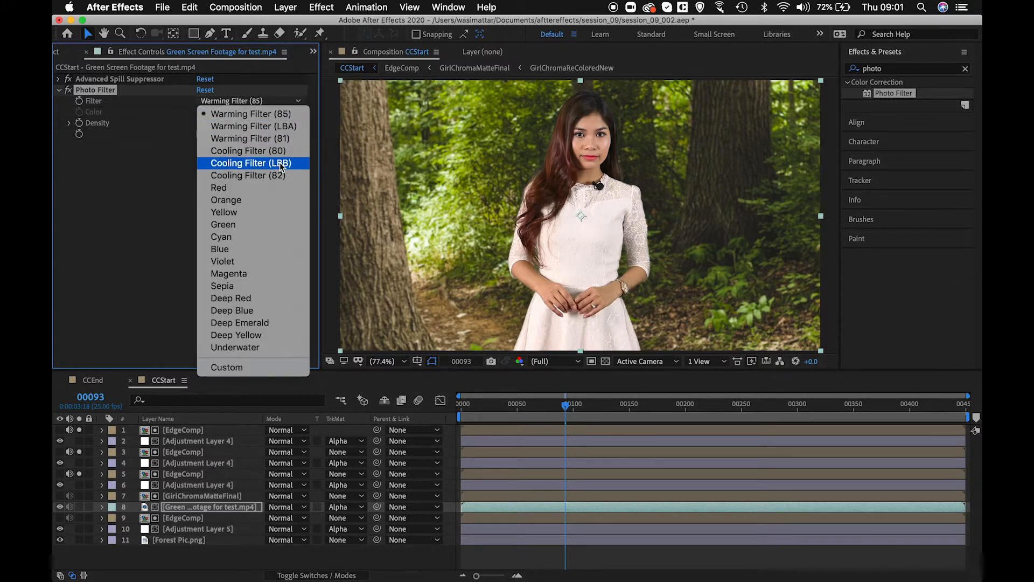
click(273, 226)
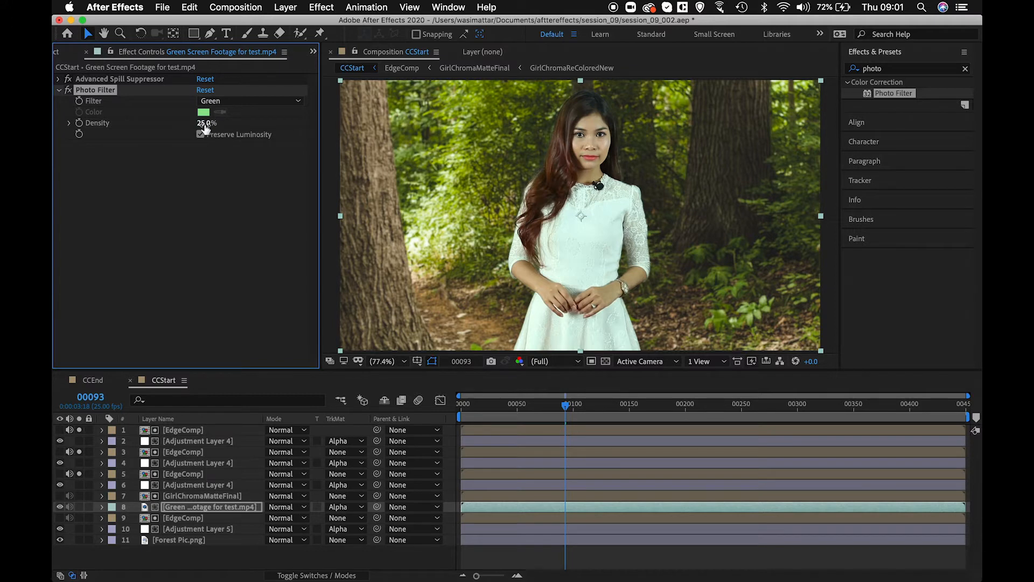
text(0)
key(Return)
drag(204, 123, 214, 125)
scroll(649, 153, up, 2)
scroll(648, 147, up, 5)
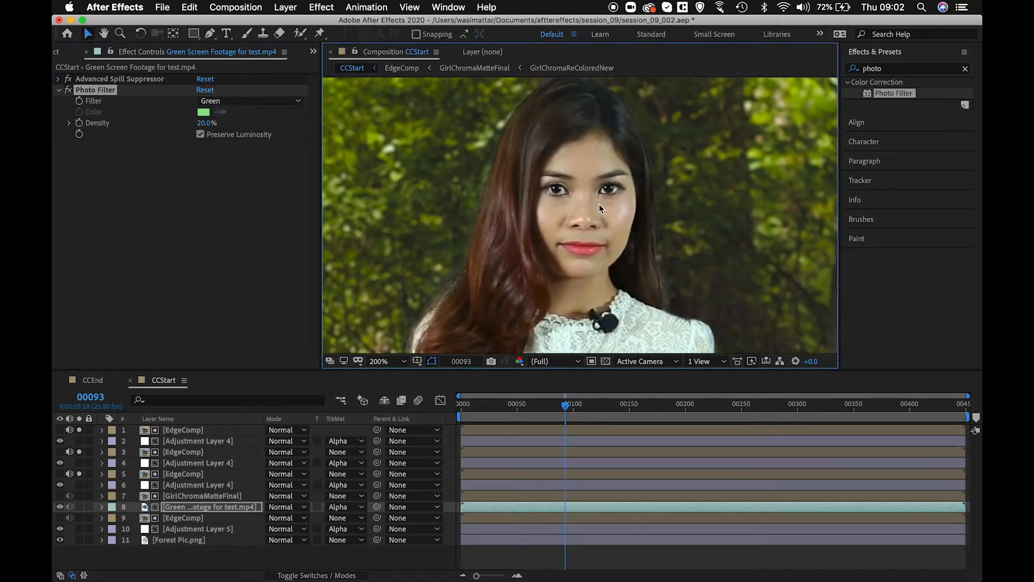
click(69, 95)
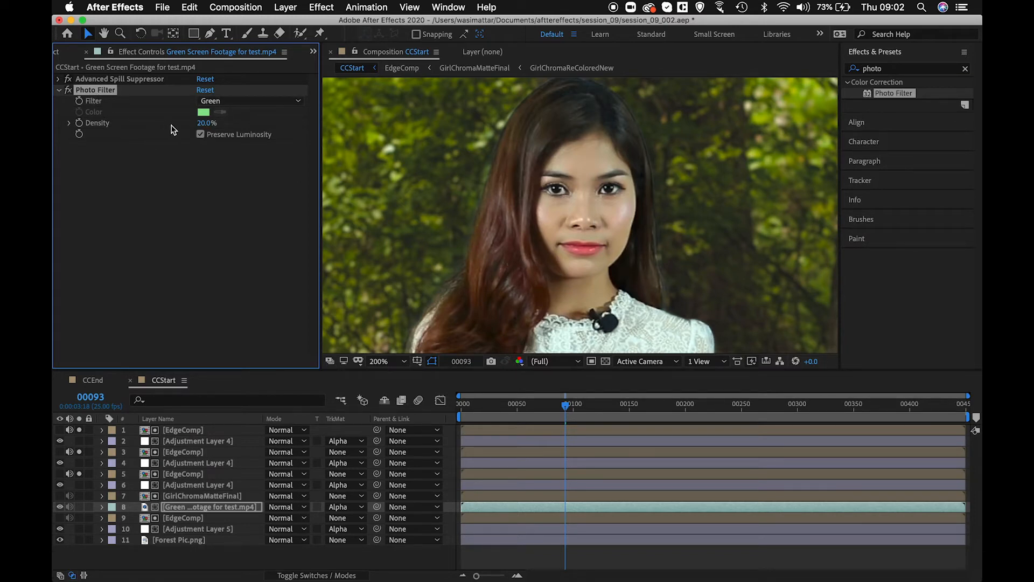
click(58, 91)
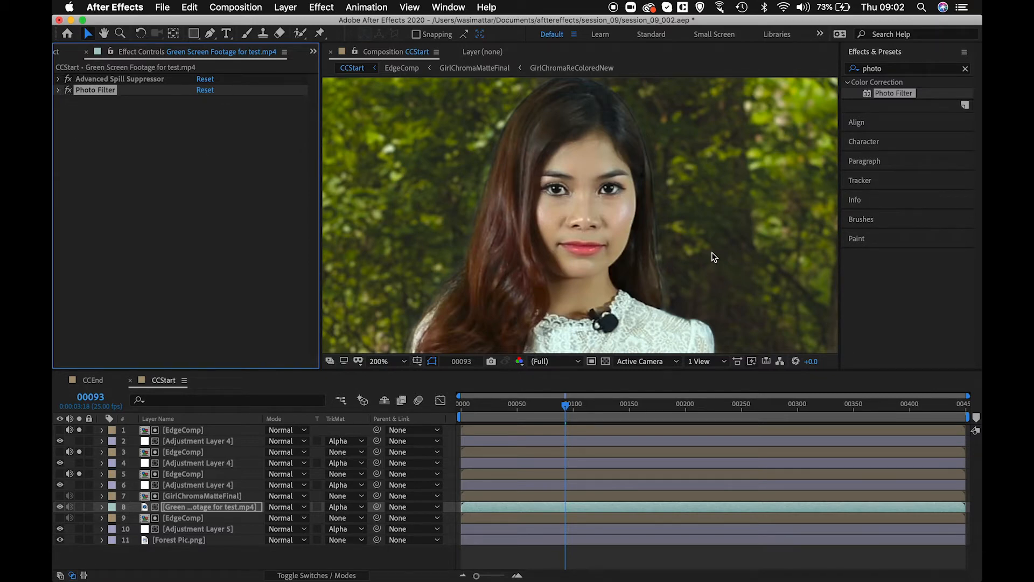
Apply the Levels effect to the green screen footage layer.
click(966, 69)
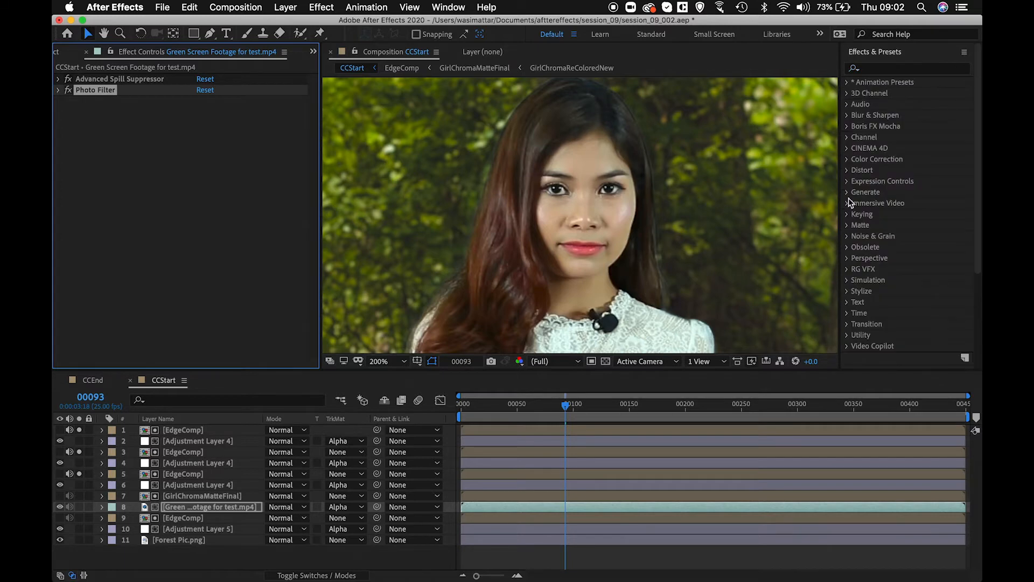
scroll(703, 234, right, 5)
scroll(703, 235, down, 3)
scroll(703, 234, right, 5)
scroll(703, 234, down, 2)
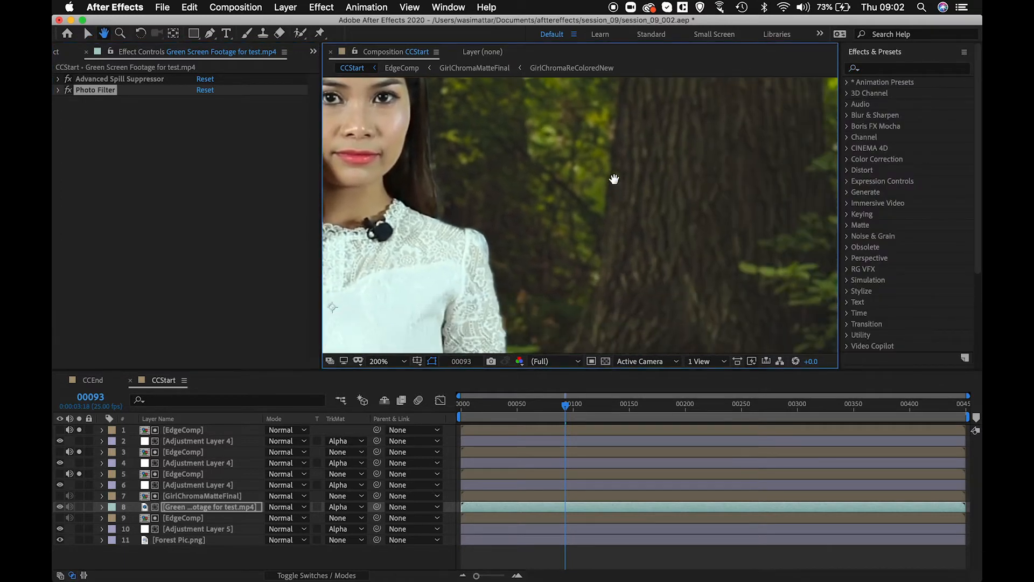
scroll(683, 208, left, 7)
scroll(684, 208, up, 3)
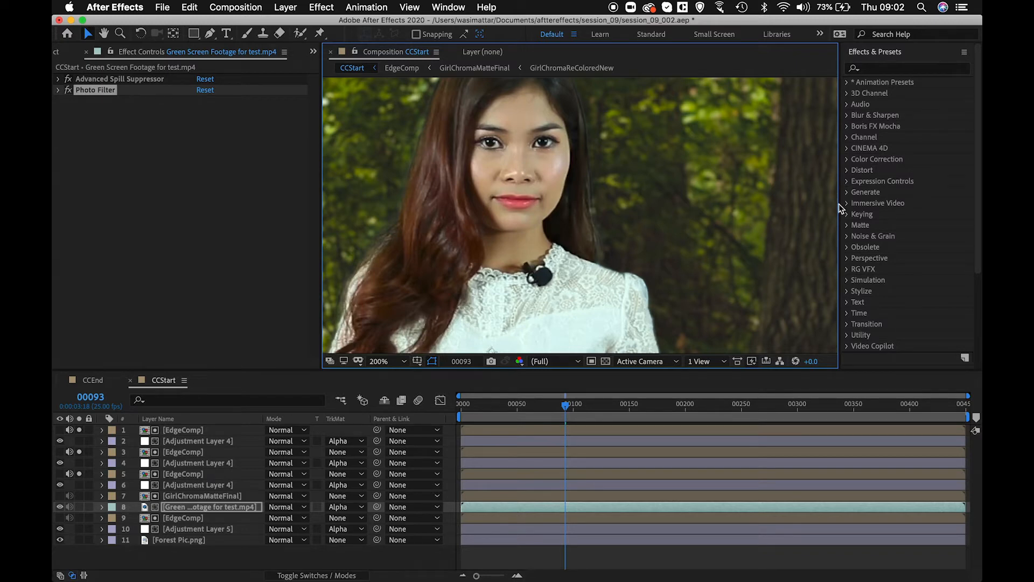
click(940, 70)
text(leve)
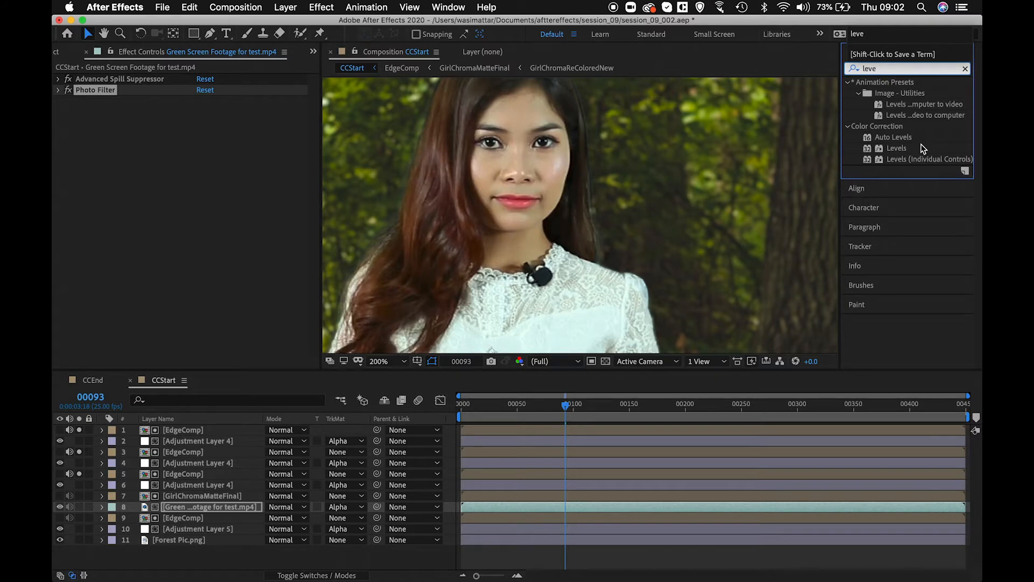
drag(909, 149, 241, 505)
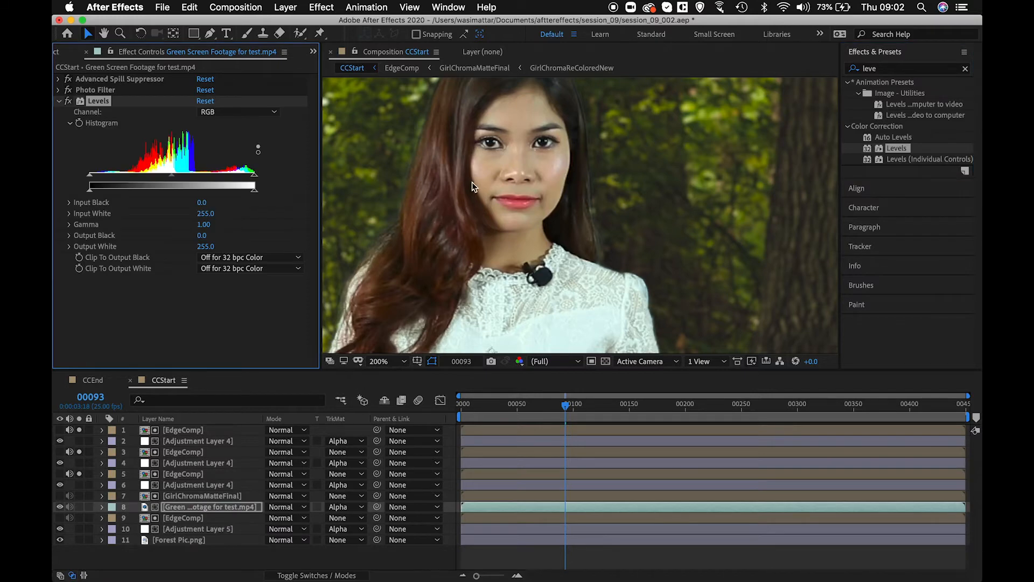
Raise the composition preview exposure to +6.3 at 100% magnification.
drag(569, 237, 585, 232)
drag(678, 214, 572, 194)
key(comma)
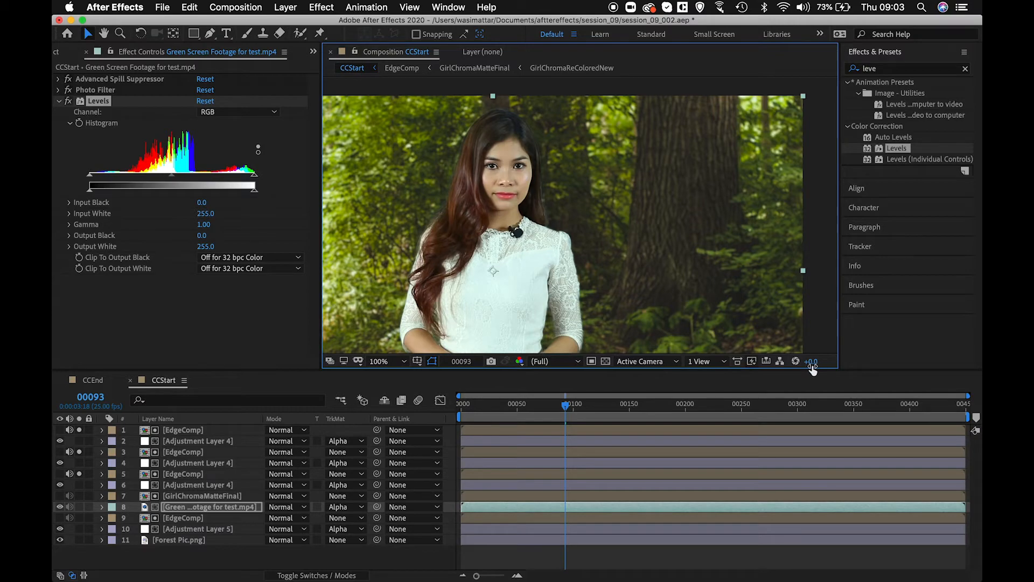
drag(812, 367, 860, 369)
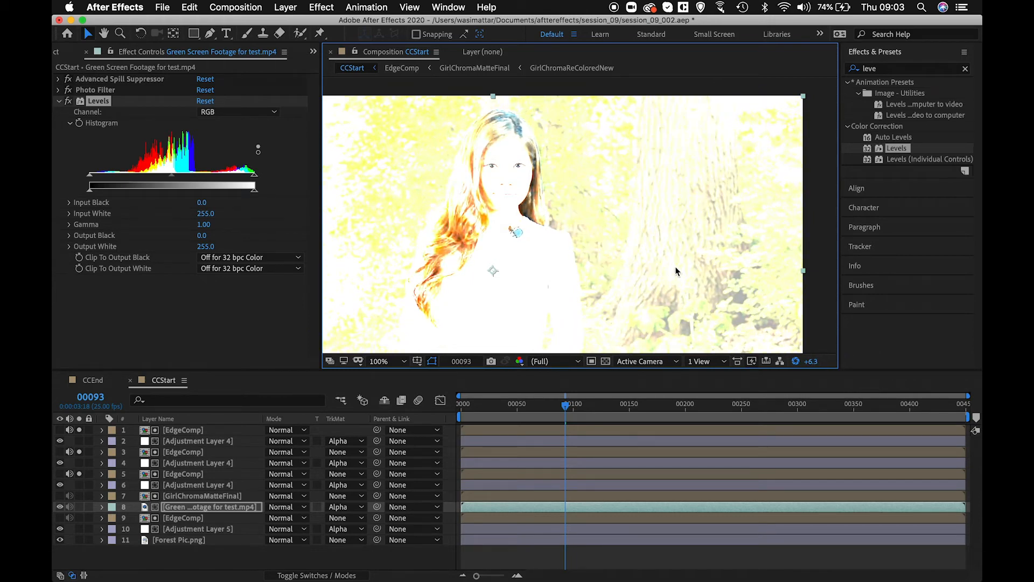
Examine the darkest areas of the forest background and compare them with the woman's hair and microphone.
drag(685, 266, 648, 215)
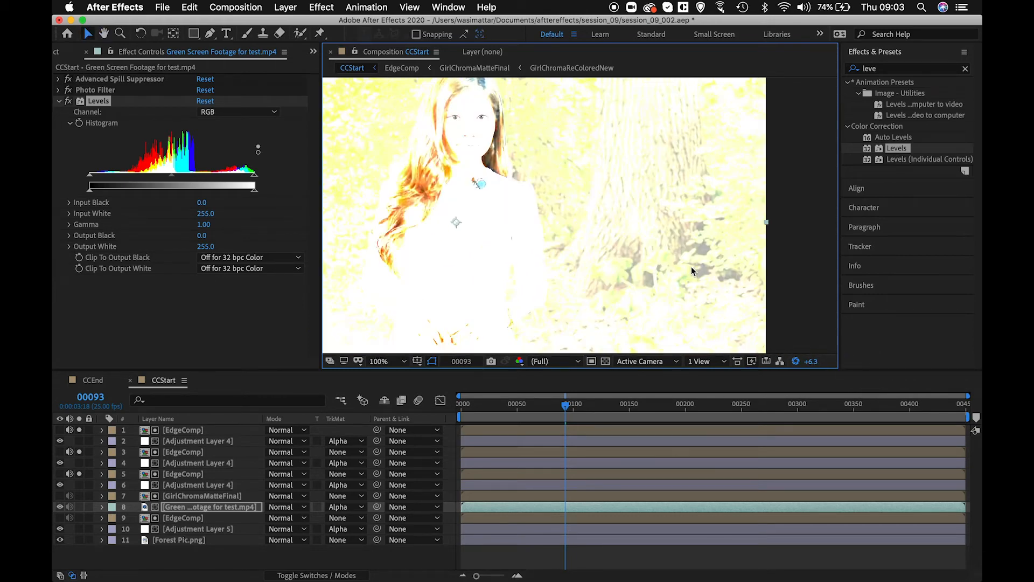
scroll(694, 272, up, 2)
drag(693, 272, 606, 218)
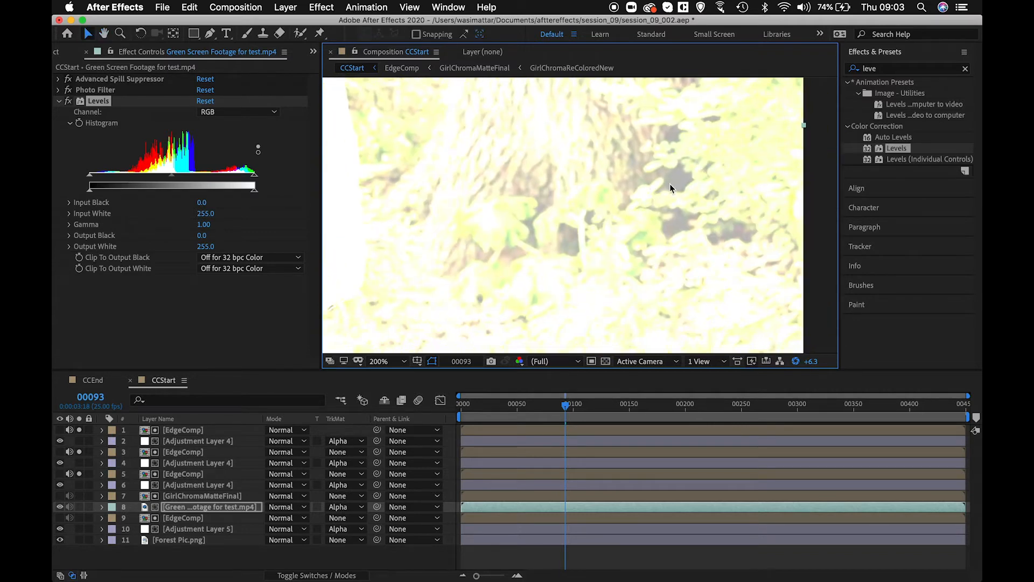
drag(682, 182, 672, 191)
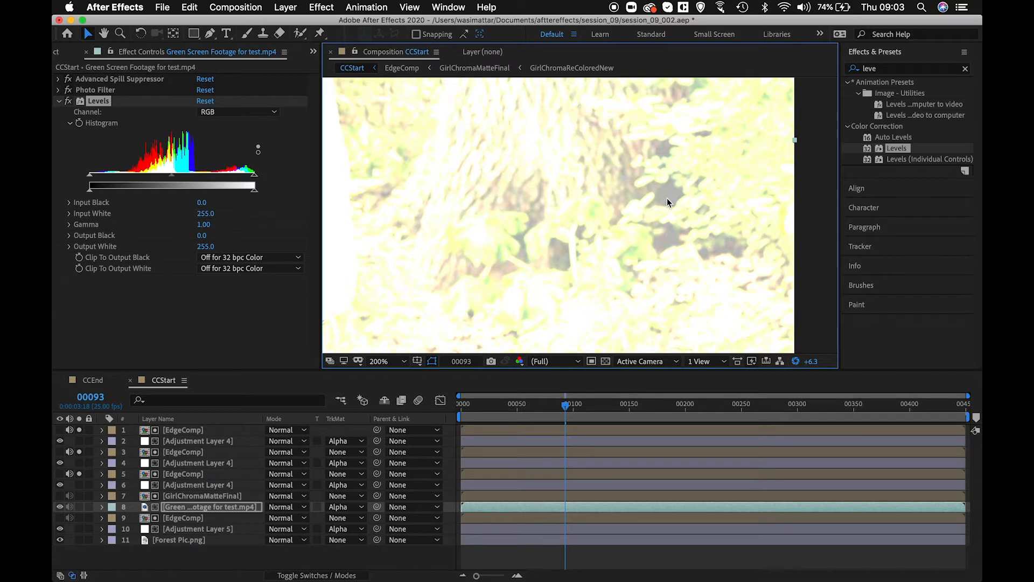
drag(608, 187, 735, 254)
drag(487, 207, 558, 243)
drag(489, 181, 501, 194)
key(v)
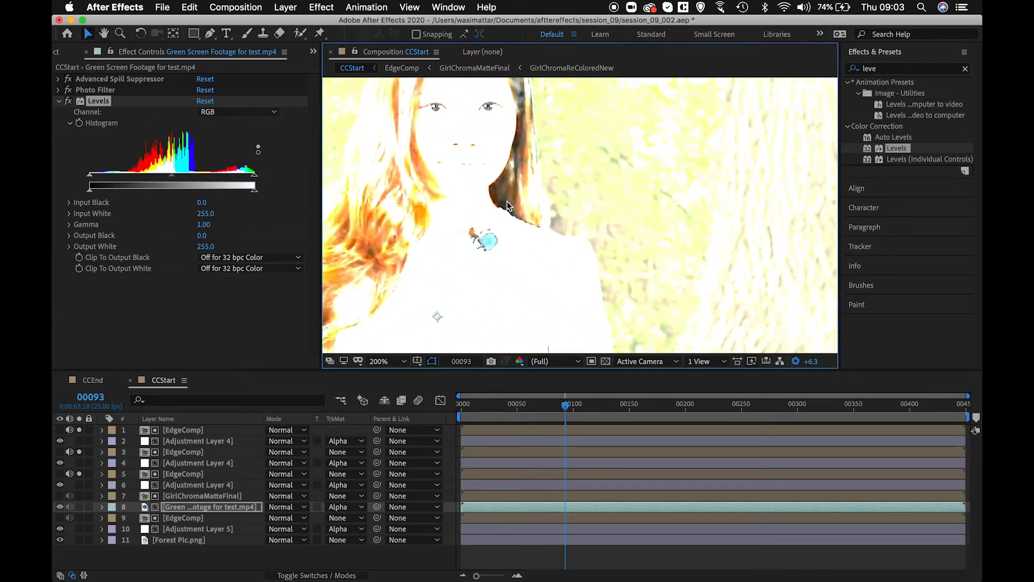
drag(552, 223, 531, 208)
scroll(614, 282, down, 1)
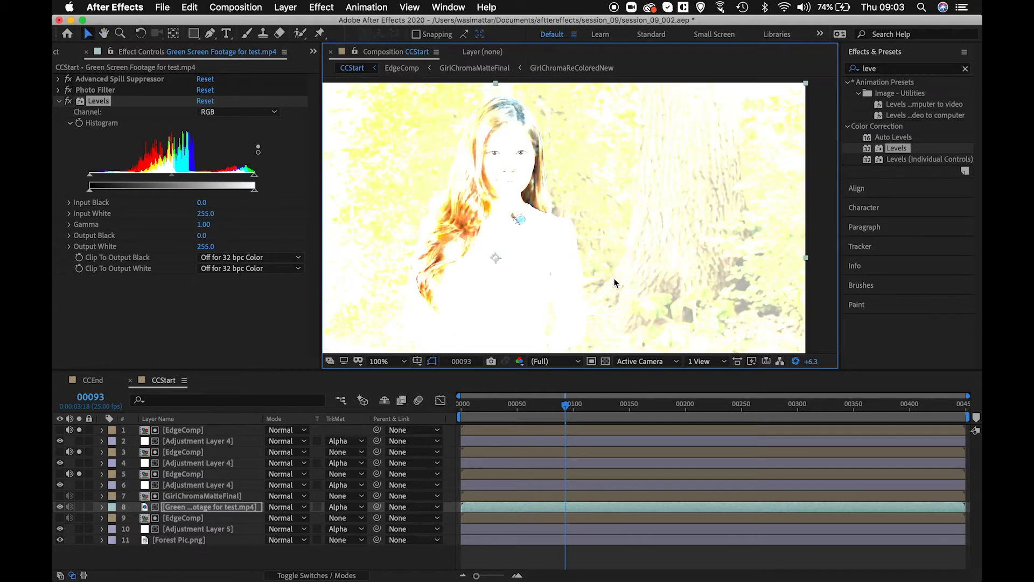
drag(638, 287, 623, 271)
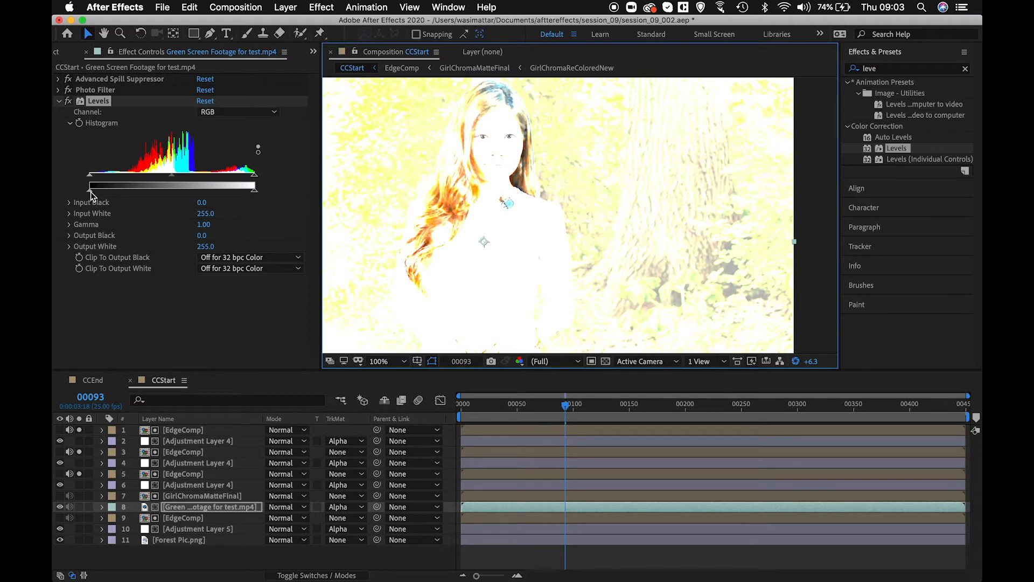
Set the Levels Output Black to 17 for the RGB channel on the green screen footage.
drag(90, 195, 101, 195)
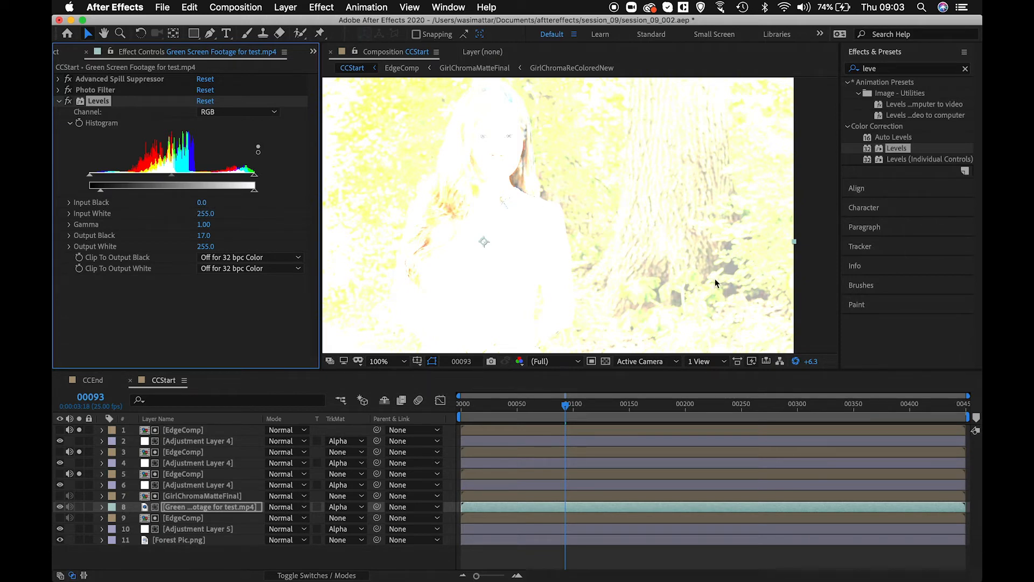
drag(564, 218, 610, 230)
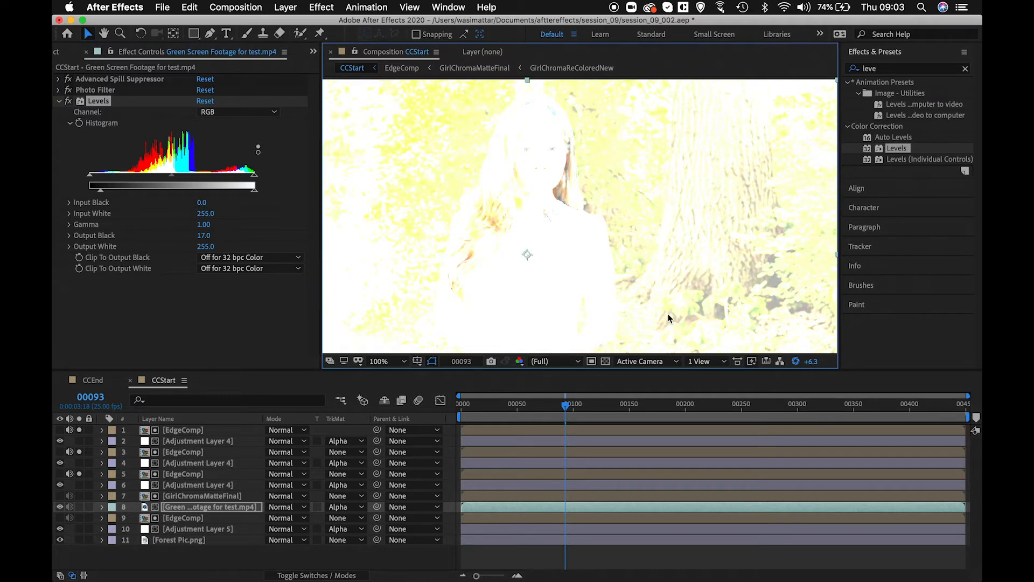
Switch Levels and the composition preview to the red channel, and set Red Output Black to 4.
click(223, 114)
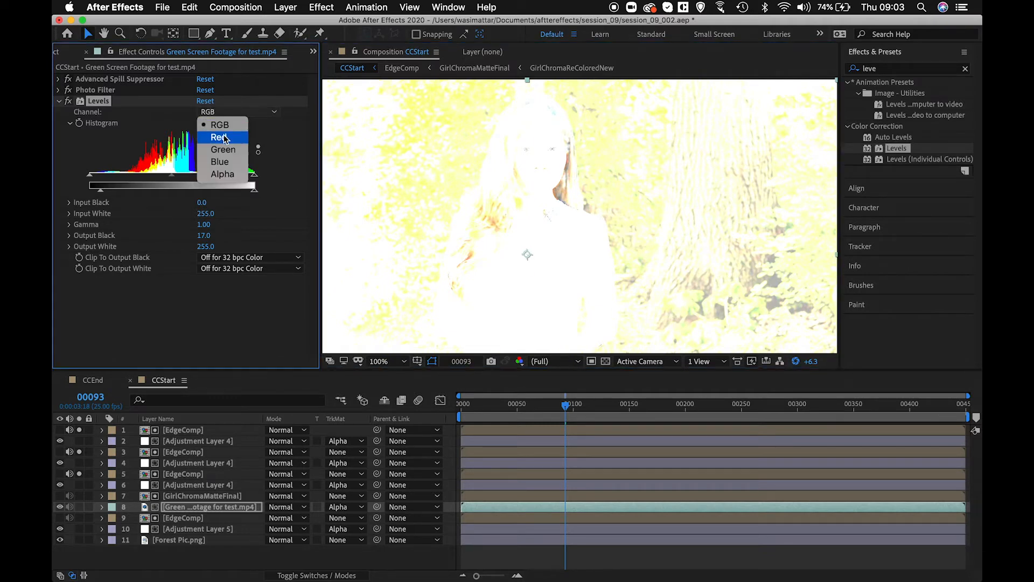
click(224, 138)
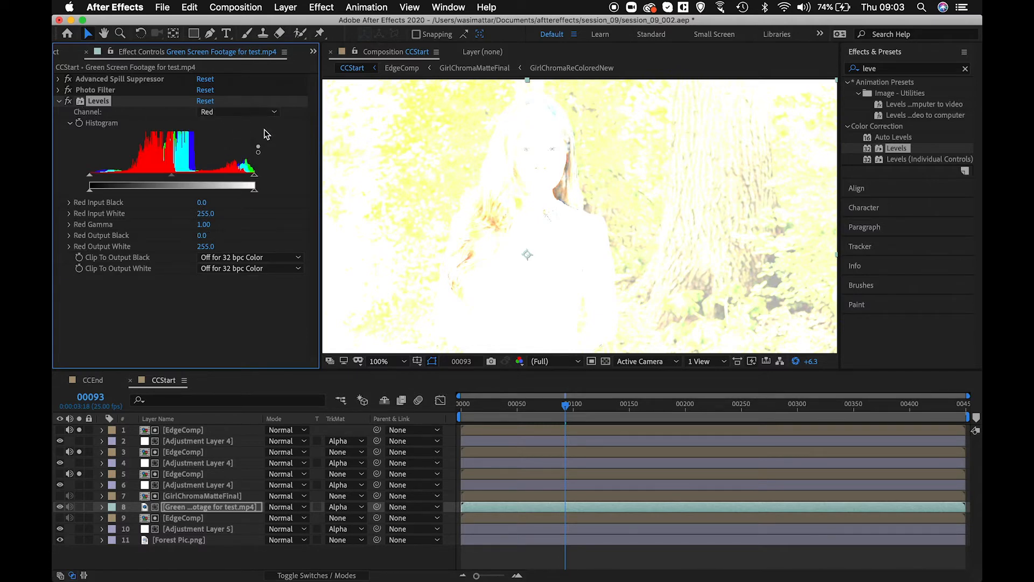
click(564, 229)
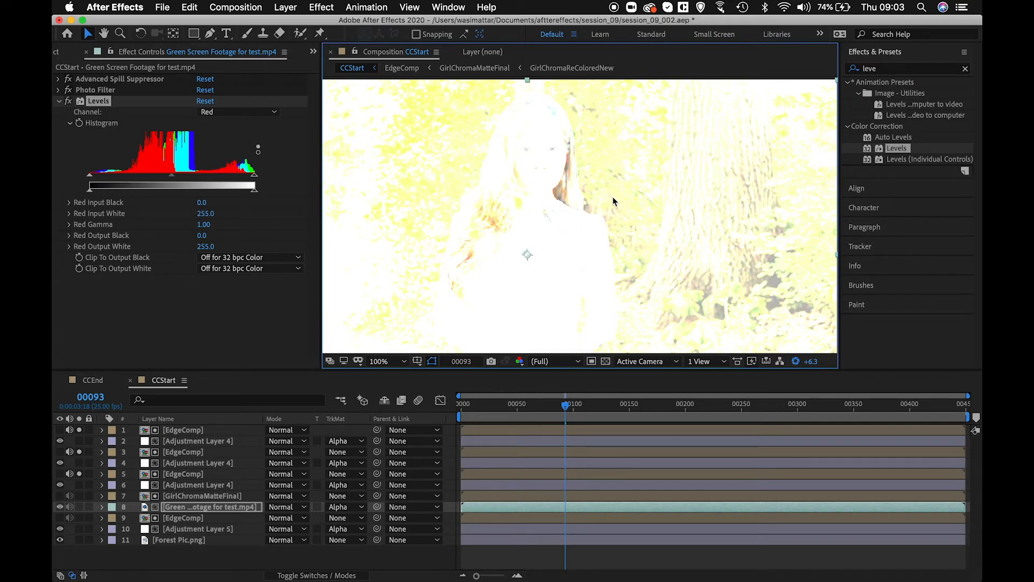
key(alt+1)
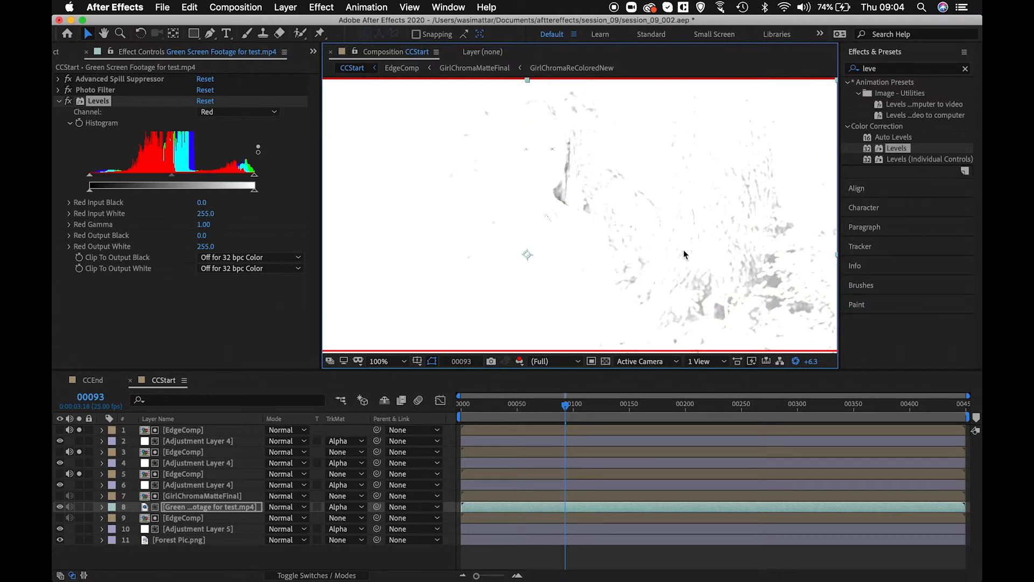
key(period)
key(space)
drag(627, 231, 502, 186)
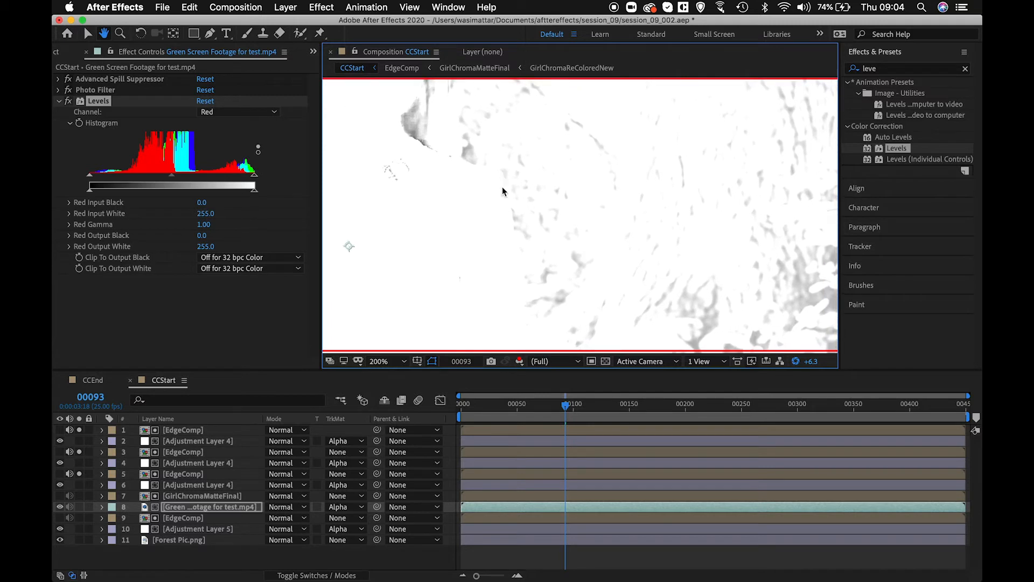
key(comma)
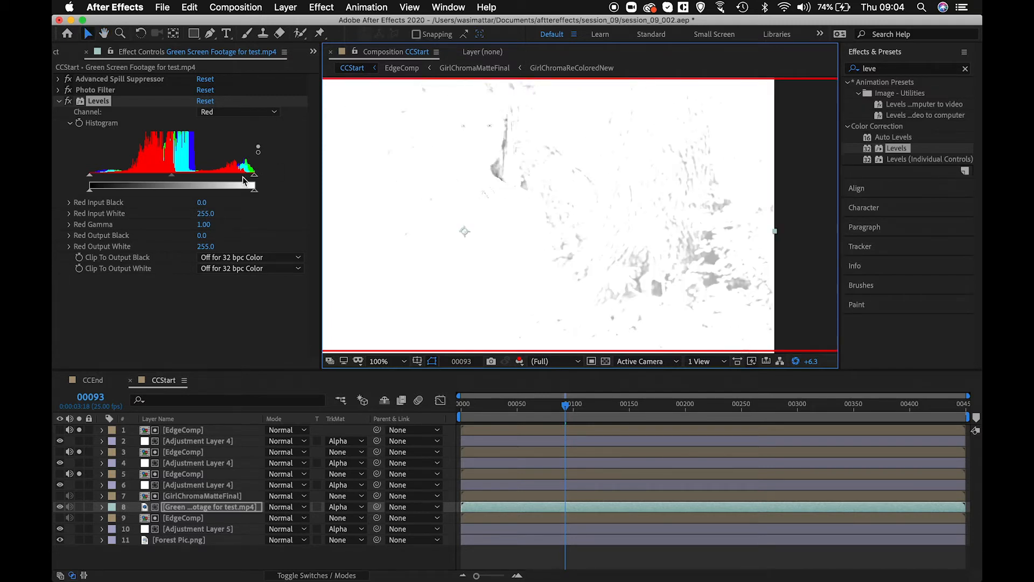
drag(95, 192, 92, 194)
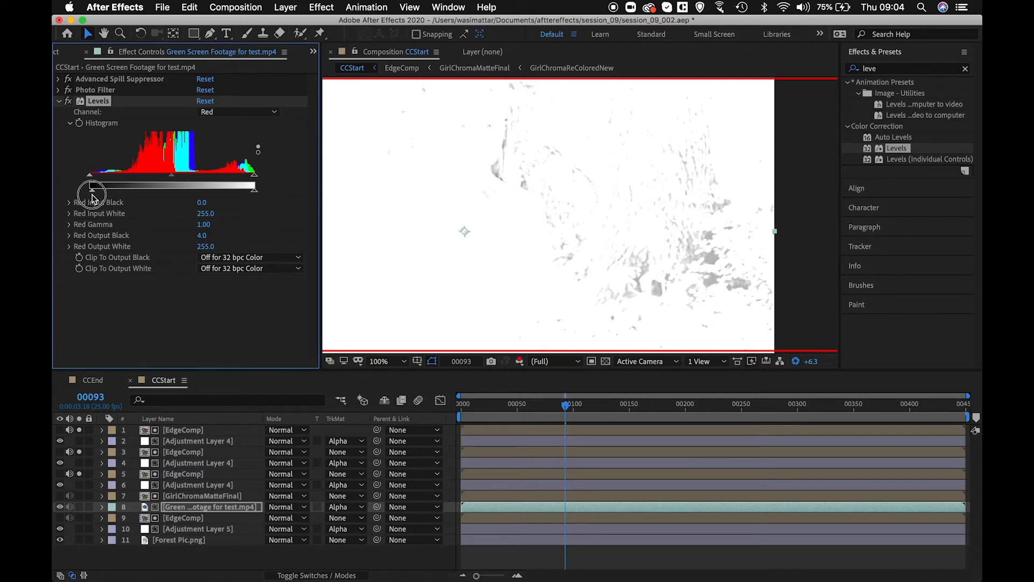
Switch Levels and the composition preview to the green channel, and set Green Output Black to 5 and Green Gamma to 1.03.
click(270, 114)
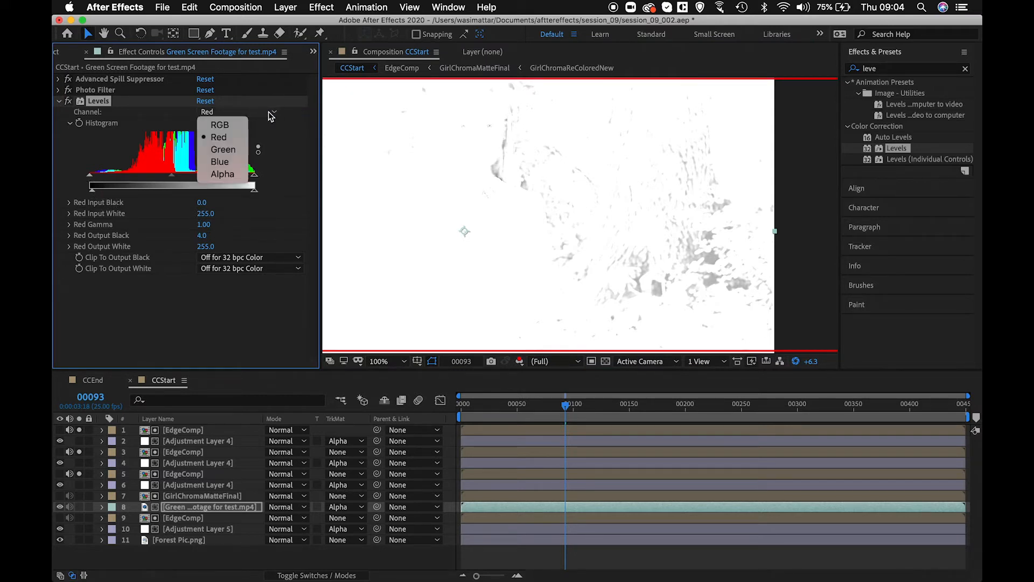
click(240, 151)
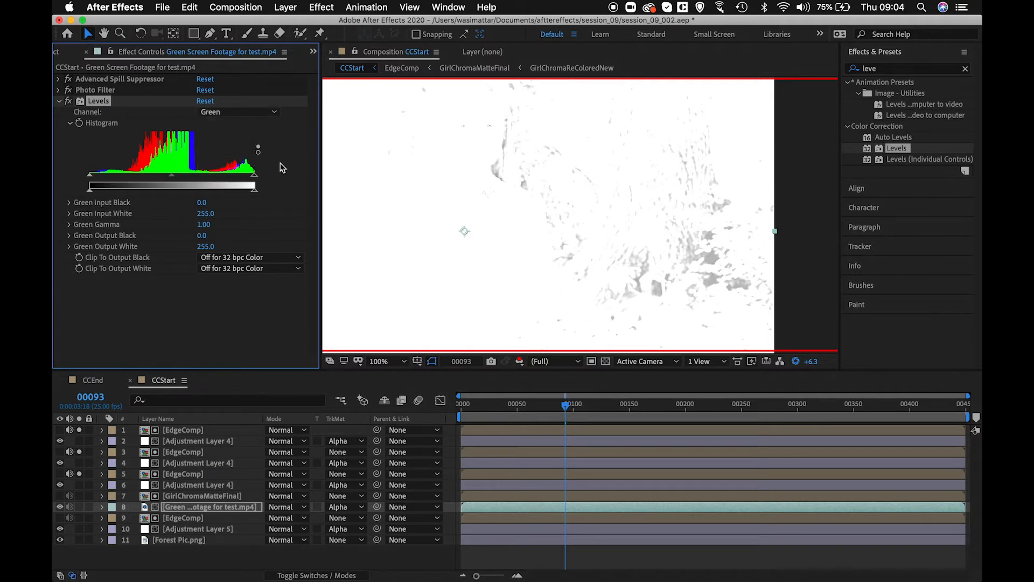
click(464, 200)
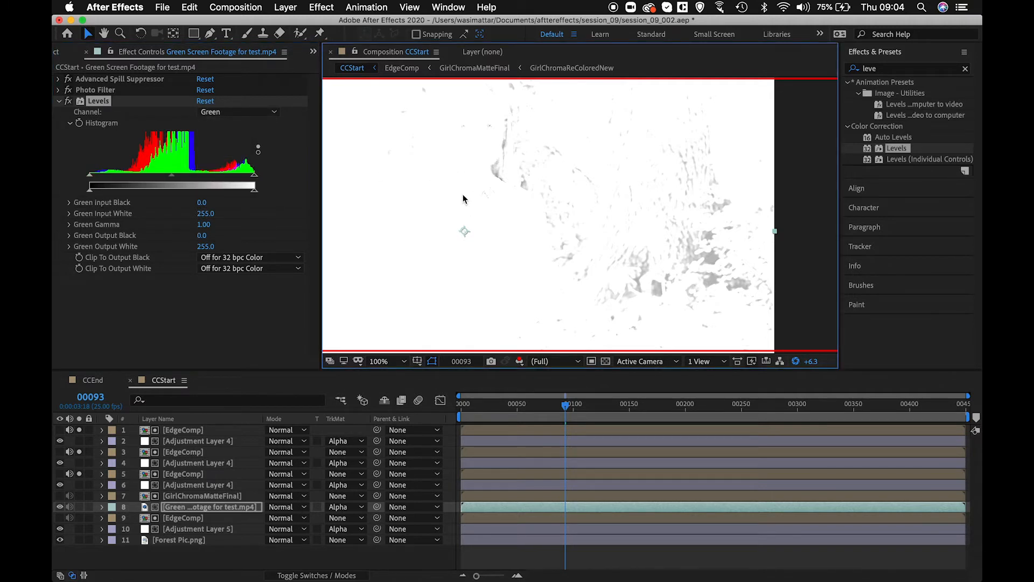
key(alt+2)
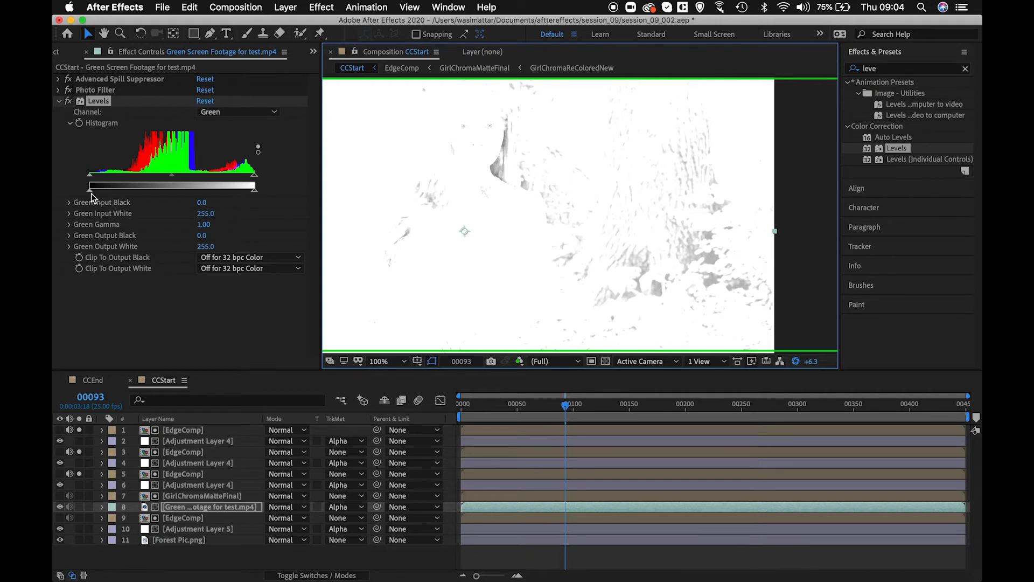
drag(92, 195, 95, 195)
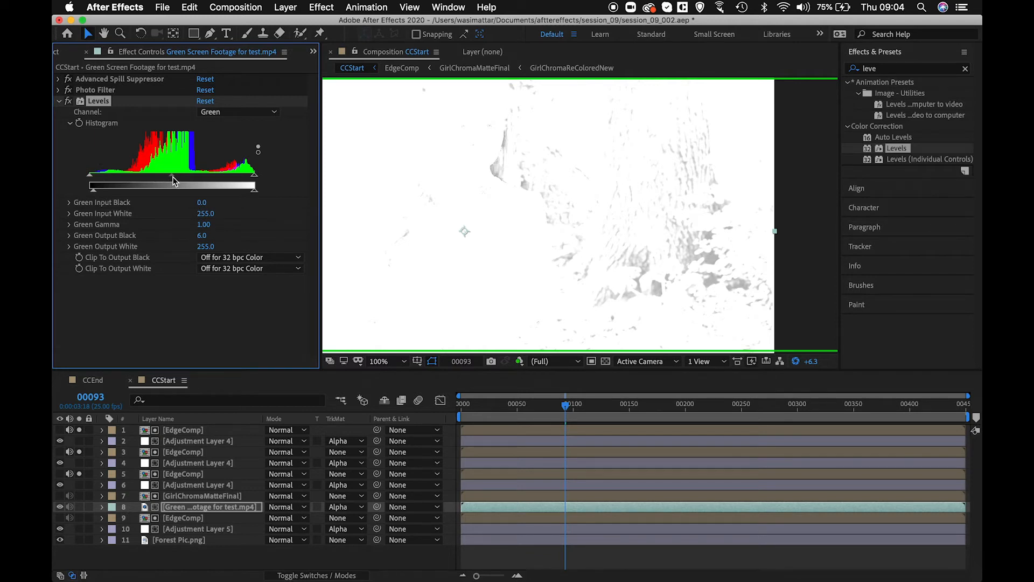
drag(172, 180, 170, 180)
drag(94, 192, 94, 195)
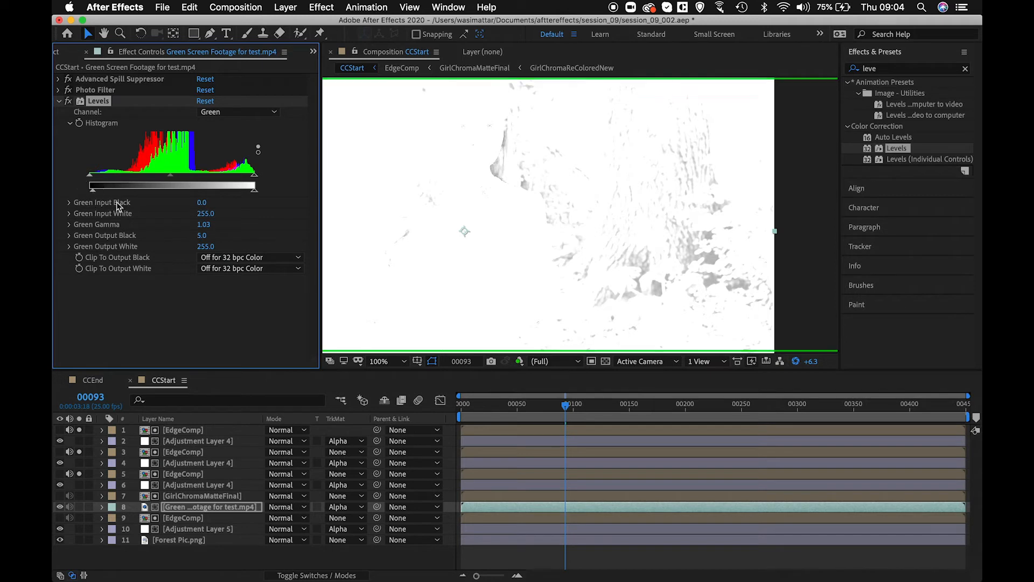
Switch Levels and the preview to the blue channel, and set Blue Output Black to 5 and Blue Gamma to 1.06.
click(249, 117)
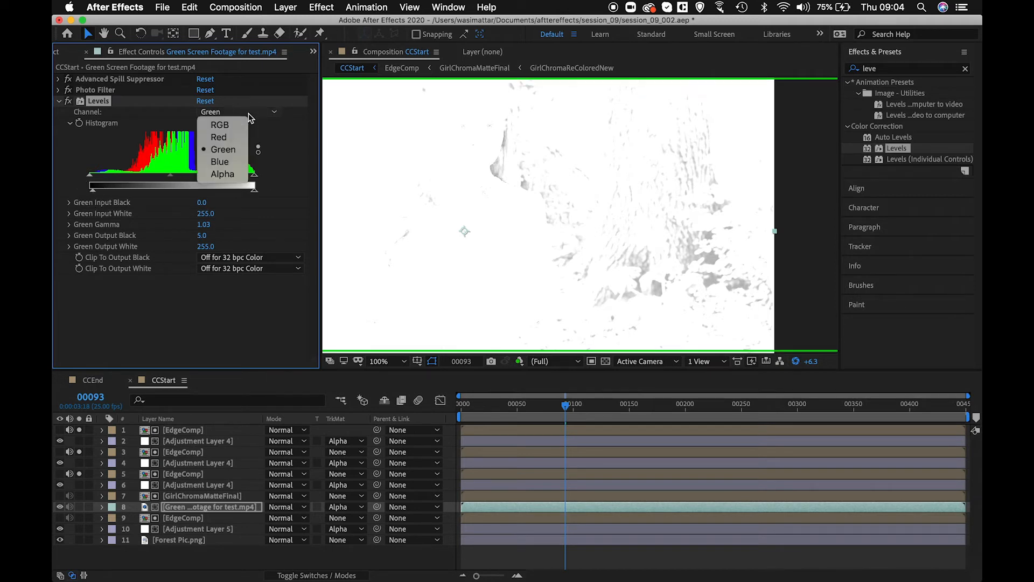
click(236, 165)
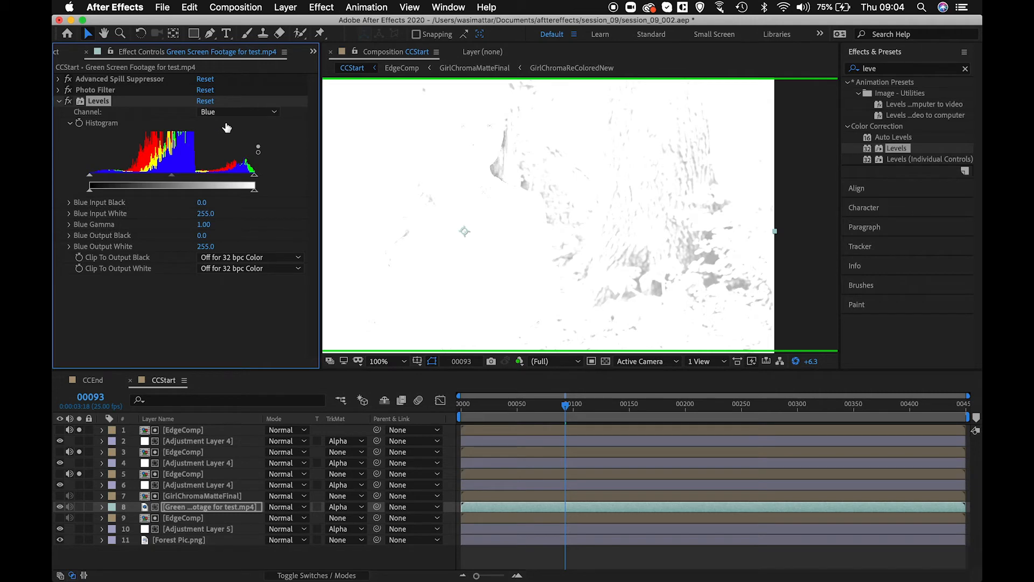
click(429, 171)
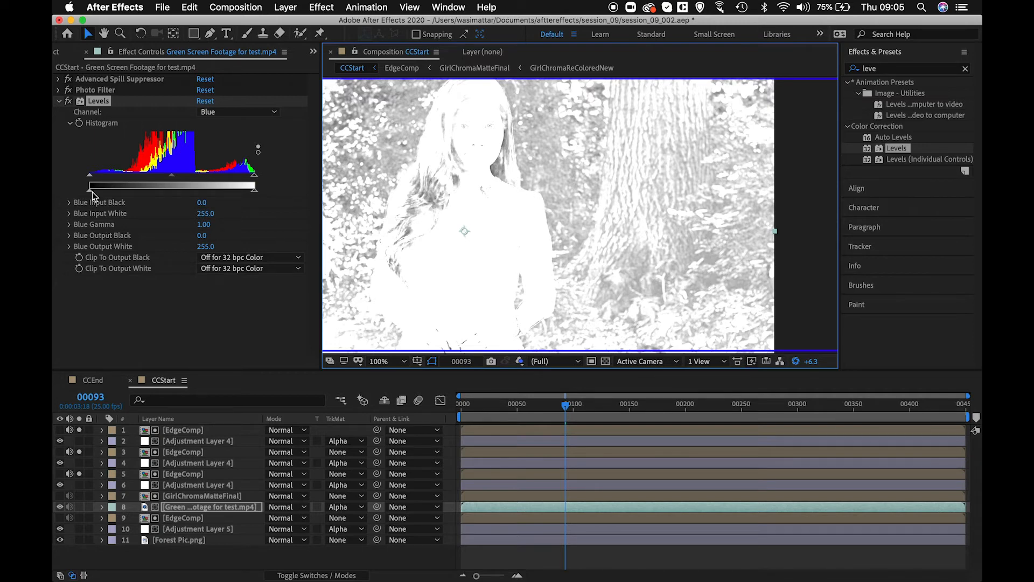
drag(90, 192, 94, 194)
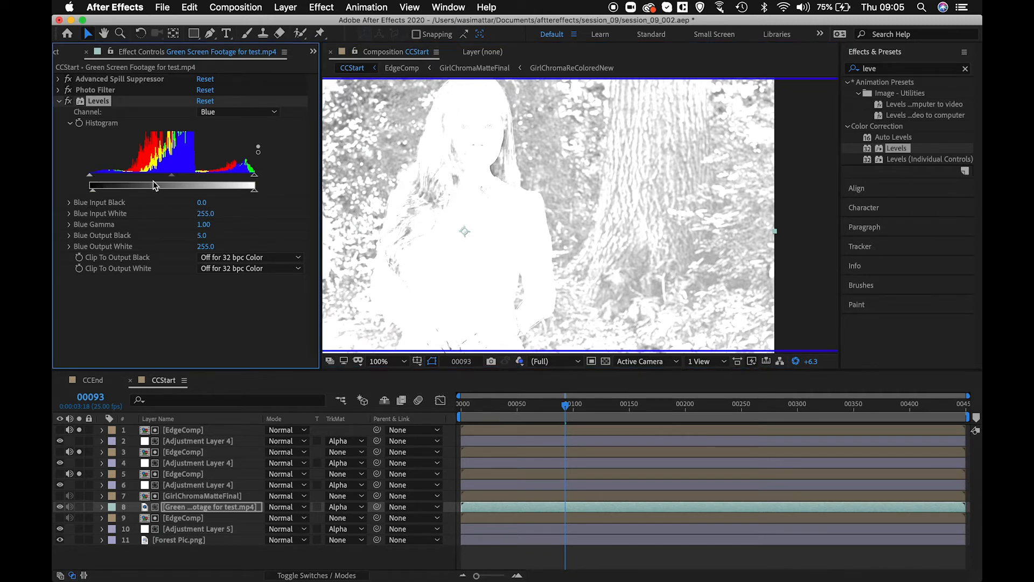
drag(172, 181, 169, 181)
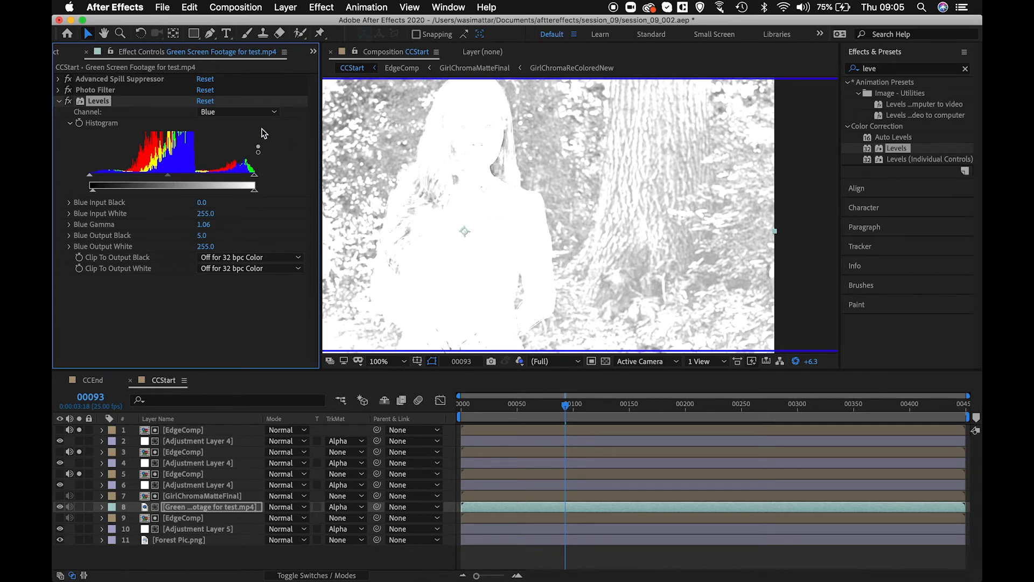
Return Levels and the preview to RGB, reset the preview exposure, and fit the whole composition in the viewer.
click(250, 112)
click(243, 128)
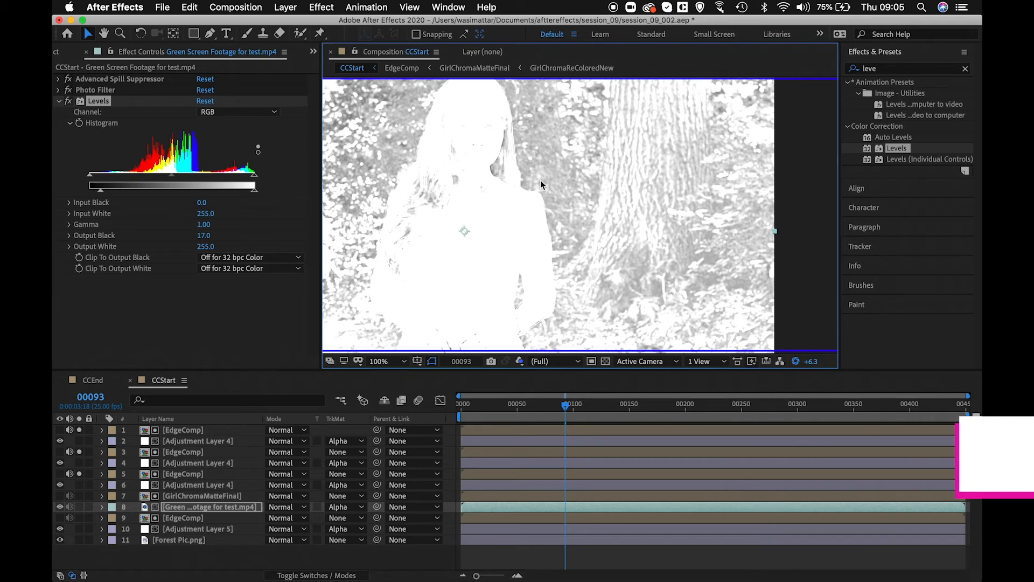
key(alt+3)
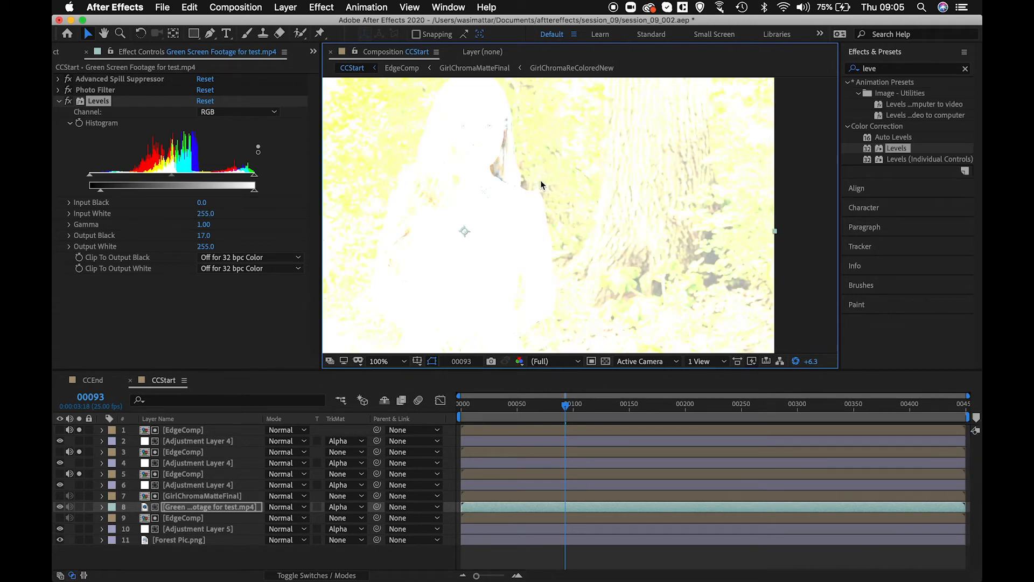
click(796, 361)
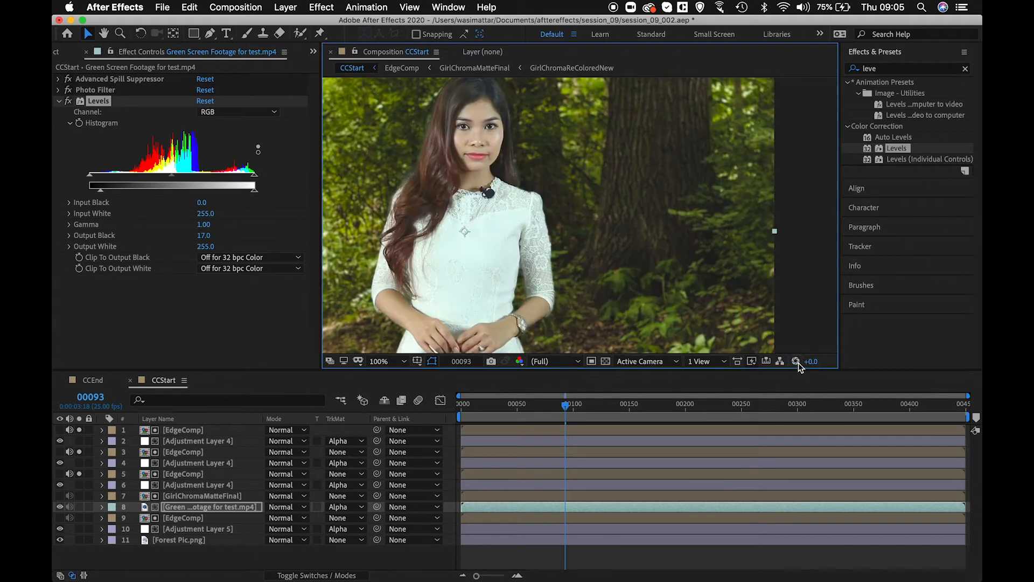
key(h)
drag(518, 193, 568, 205)
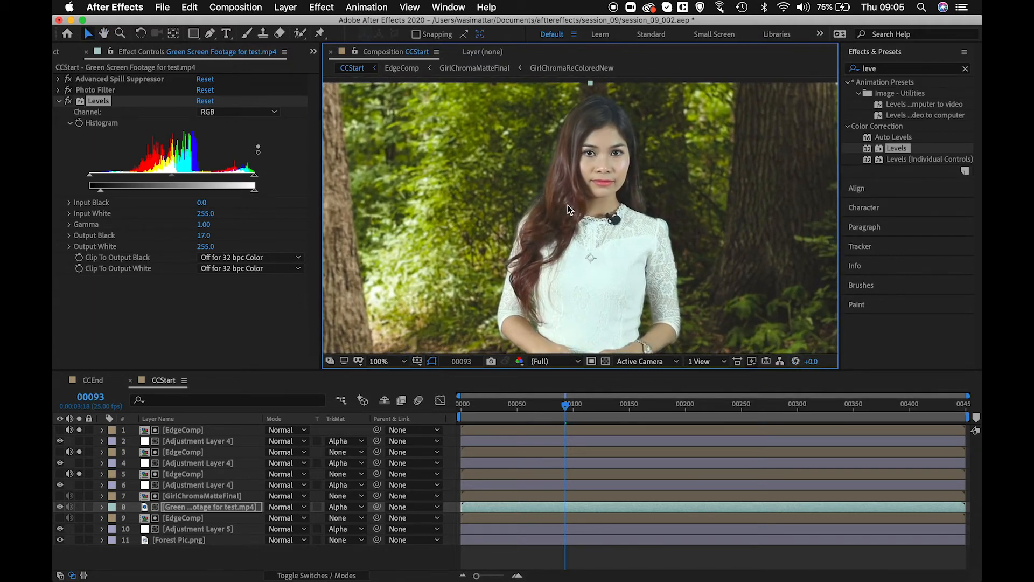
key(shift+slash)
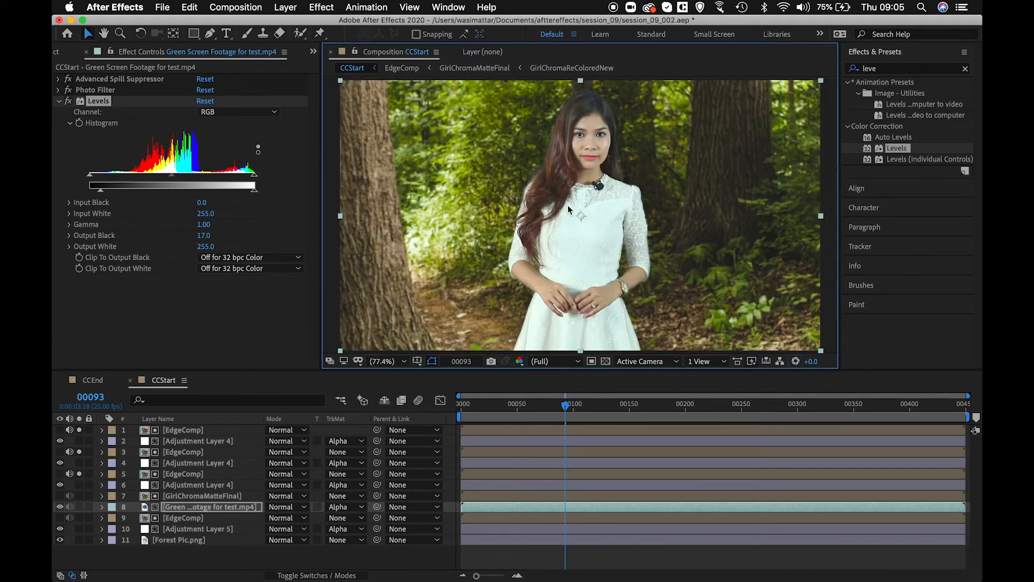
Compare the green screen footage with Levels off and on, and lower the RGB Gamma slightly.
click(68, 102)
click(68, 102)
click(68, 102)
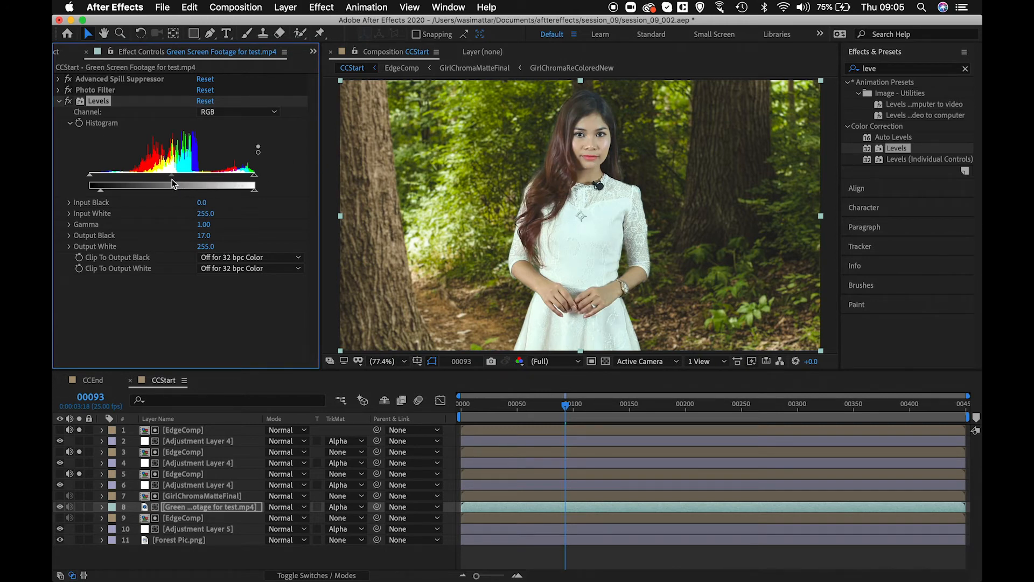
drag(172, 179, 175, 180)
Check the final Levels correction by switching the effect off and on, and collapse its settings.
click(68, 101)
click(69, 102)
click(70, 102)
click(69, 102)
click(59, 101)
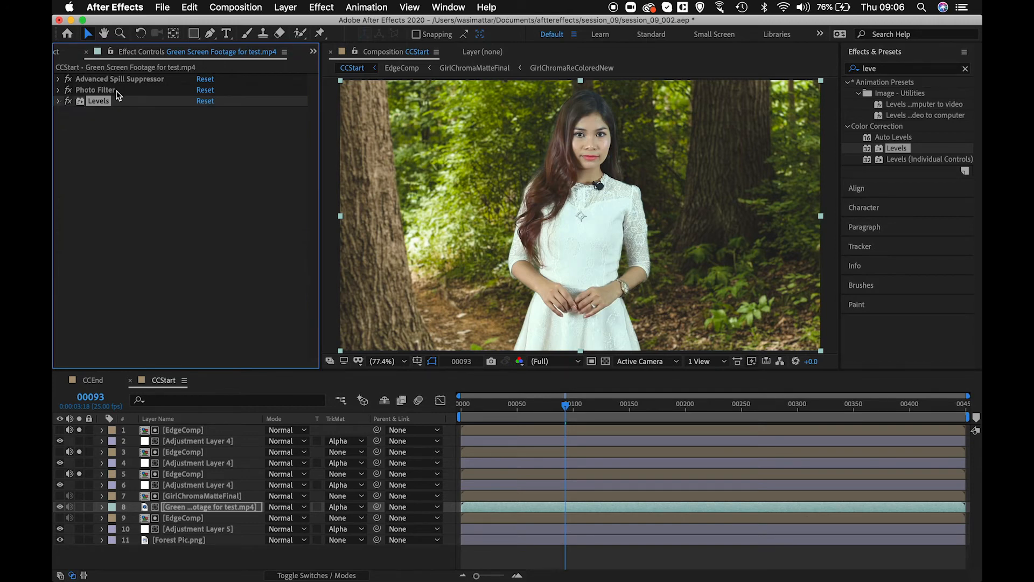
click(199, 198)
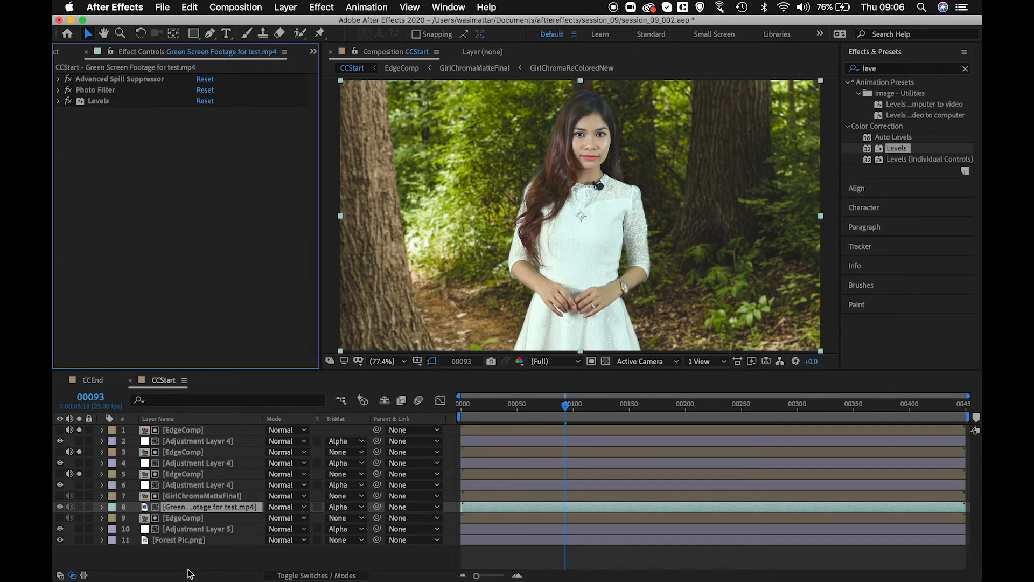
Toggle the Forest Pic.png layer's visibility to judge the background, and review its Camera Lens Blur settings.
click(180, 540)
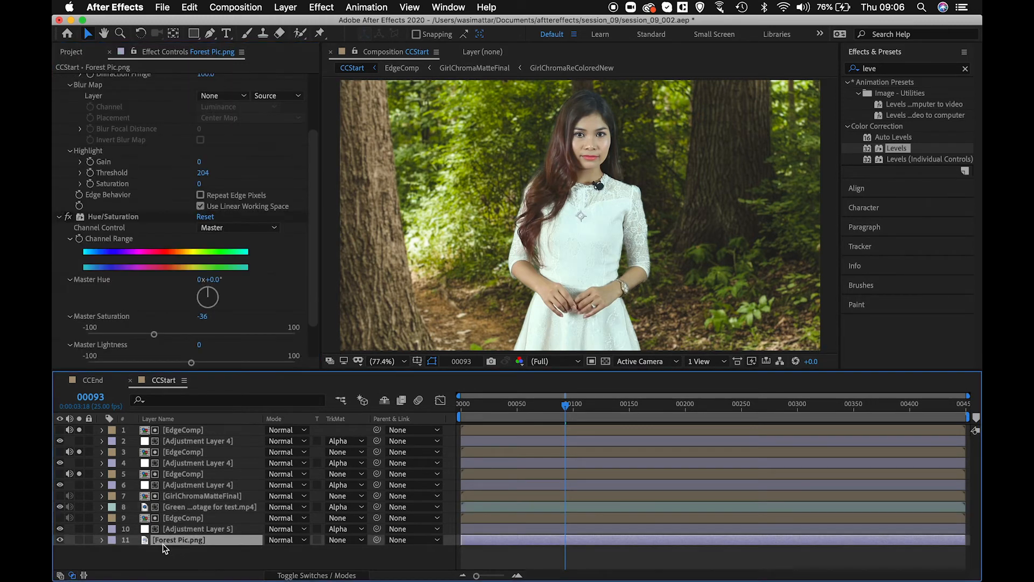
click(60, 540)
click(60, 540)
click(60, 540)
click(59, 540)
click(61, 219)
click(58, 80)
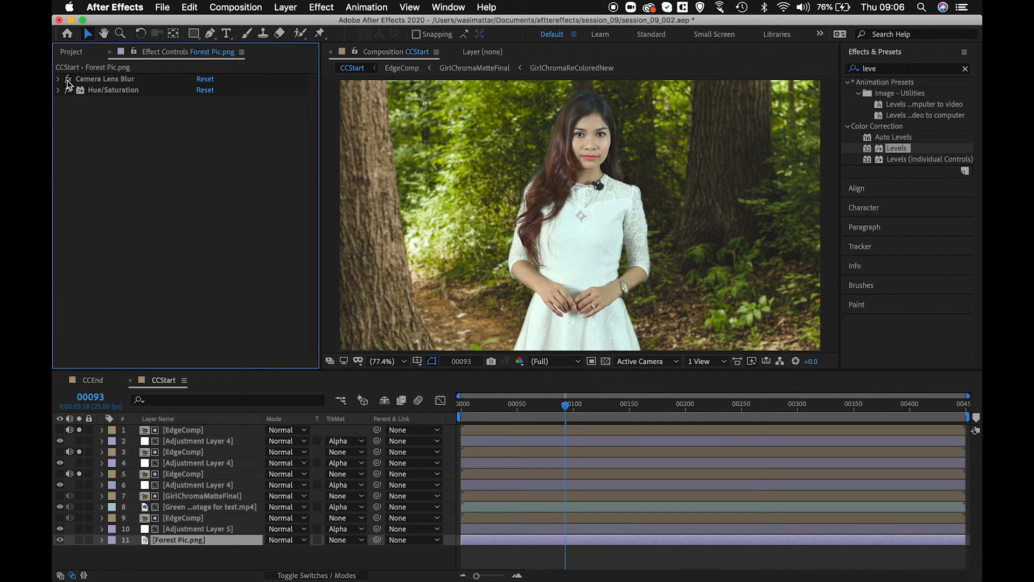
click(58, 79)
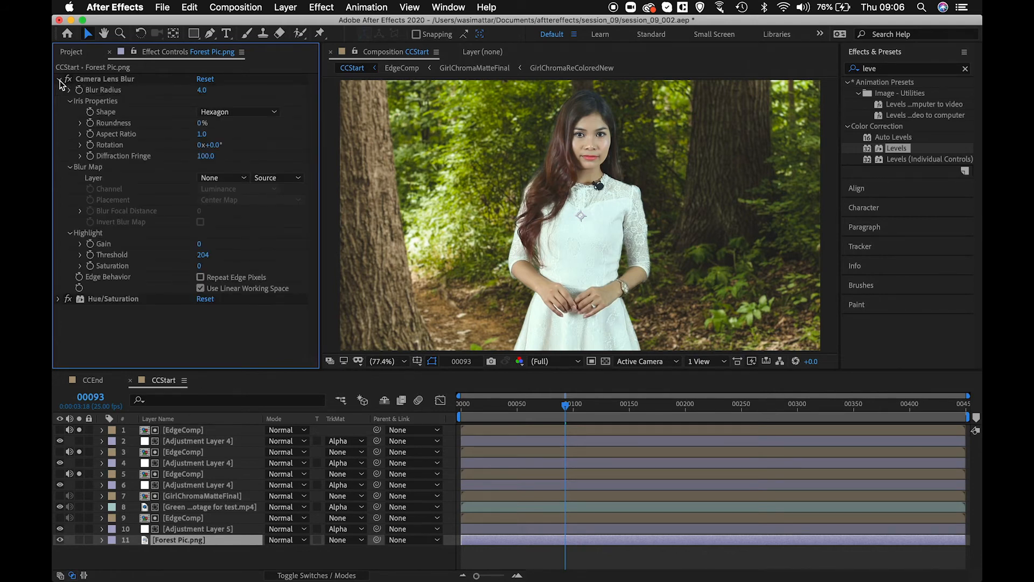
click(59, 80)
Compare the forest background with Camera Lens Blur and Hue/Saturation switched off and back on, reviewing the Hue/Saturation settings.
click(68, 79)
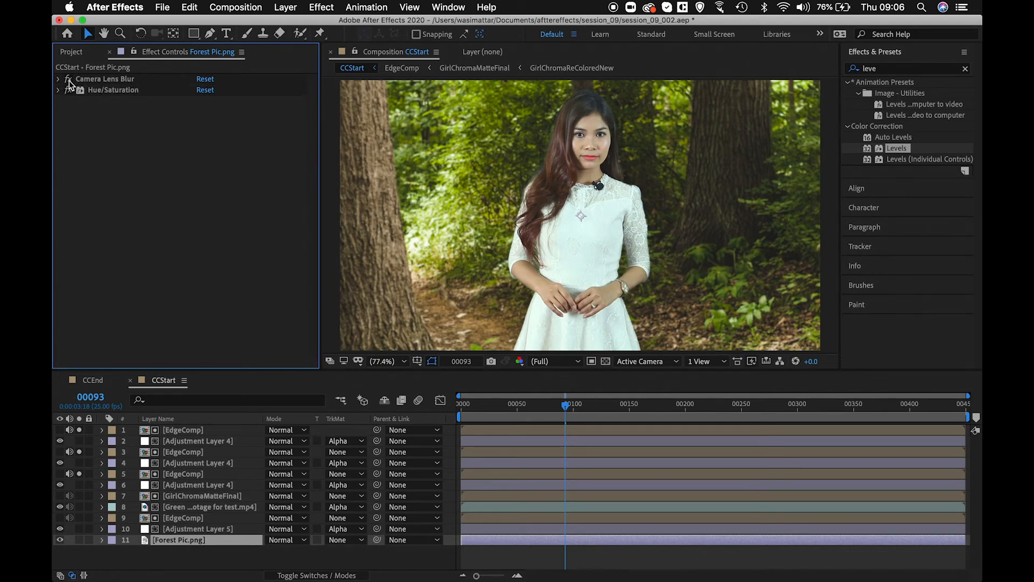
click(69, 90)
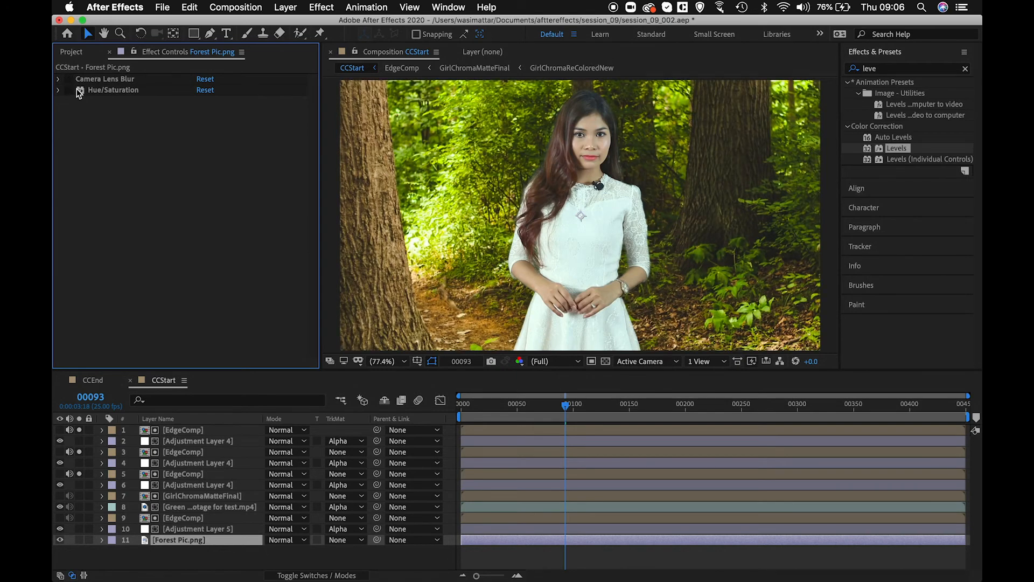
click(69, 79)
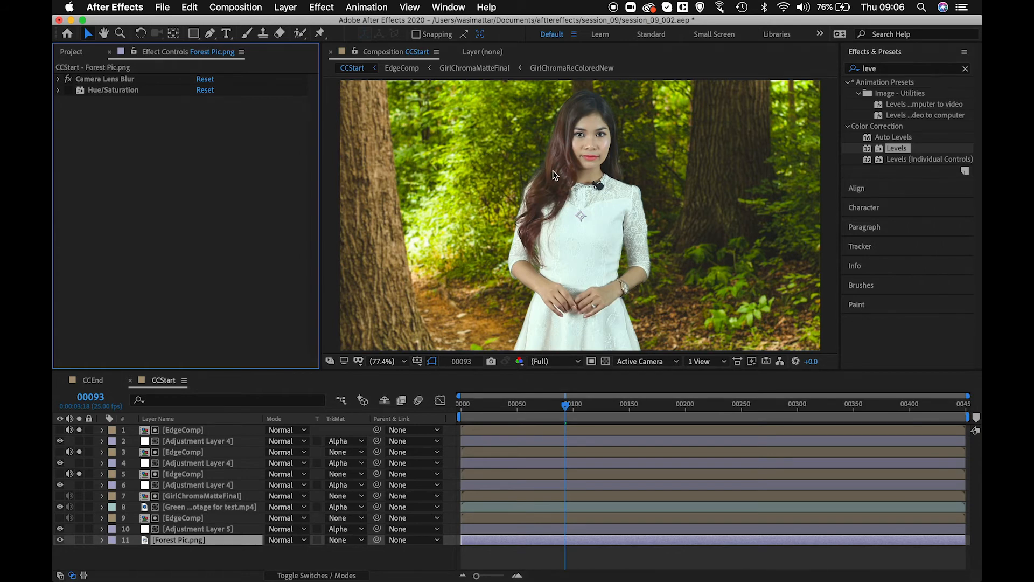
click(59, 92)
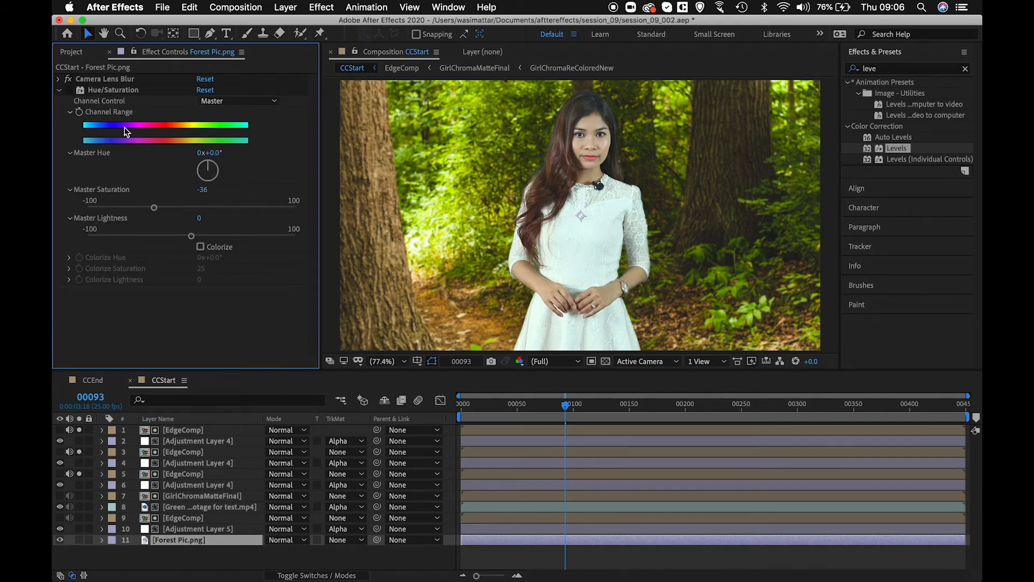
click(69, 91)
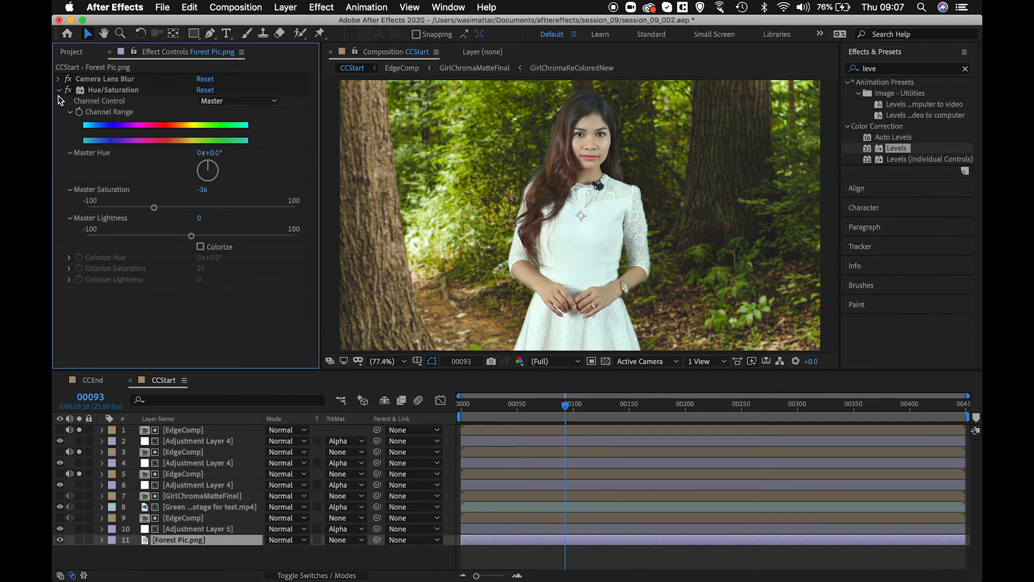
click(58, 91)
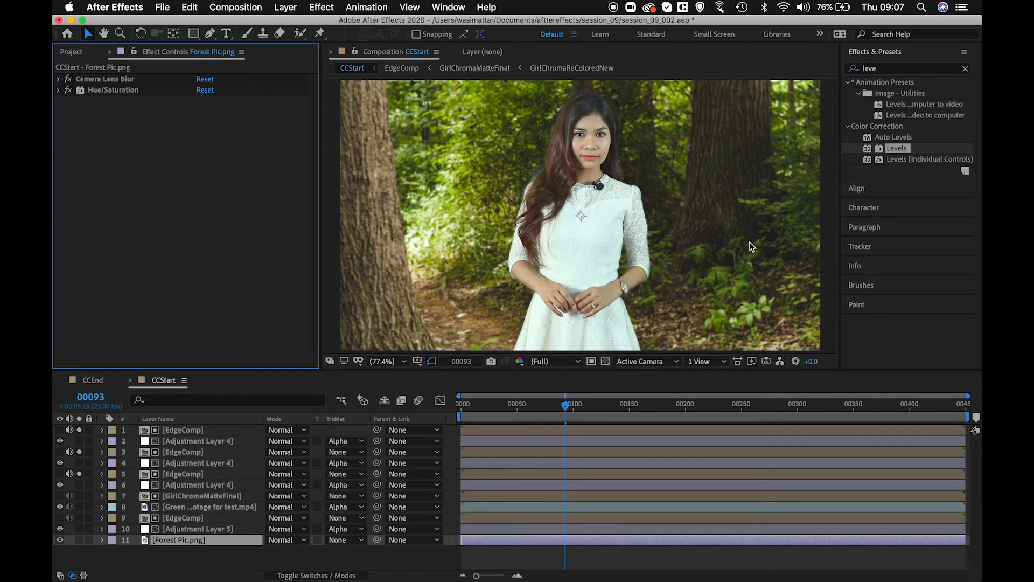
Duplicate the Forest Pic.png layer and place the copy directly above the GirlChromaMatteFinal layer.
click(179, 542)
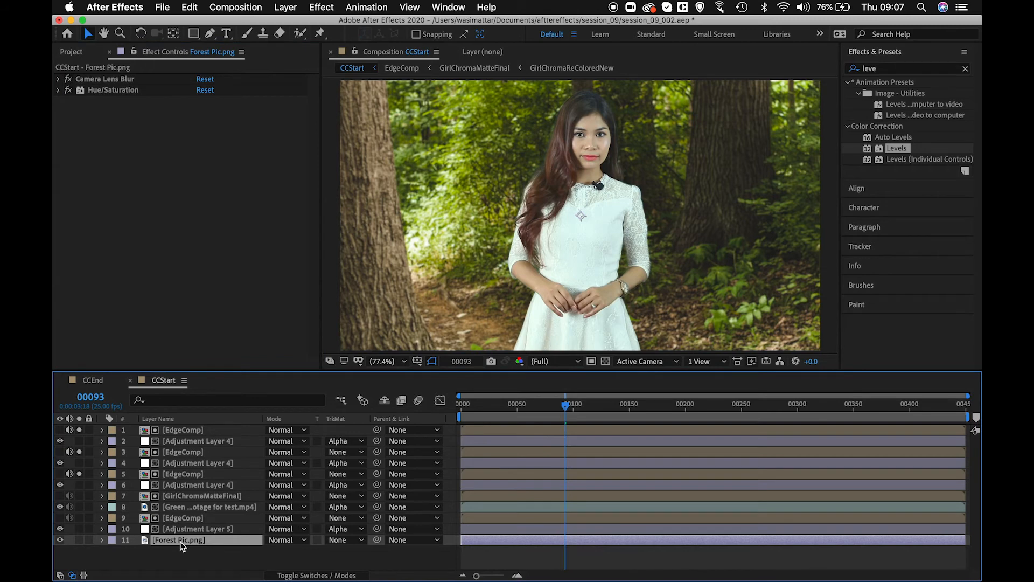
key(super+d)
drag(181, 542, 197, 502)
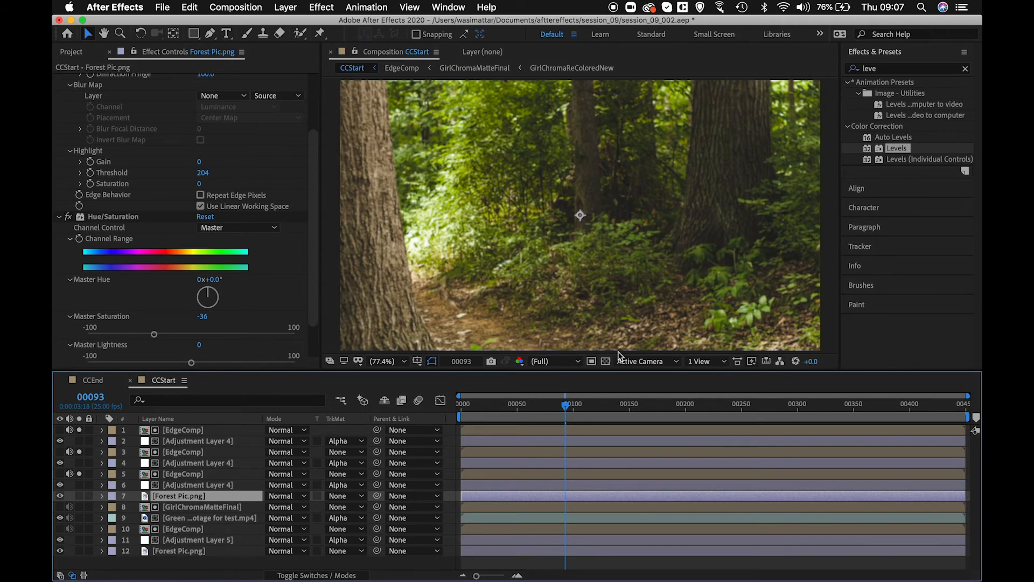
Collapse the Camera Lens Blur and Hue/Saturation settings on the duplicated Forest Pic.png layer.
scroll(64, 105, up, 3)
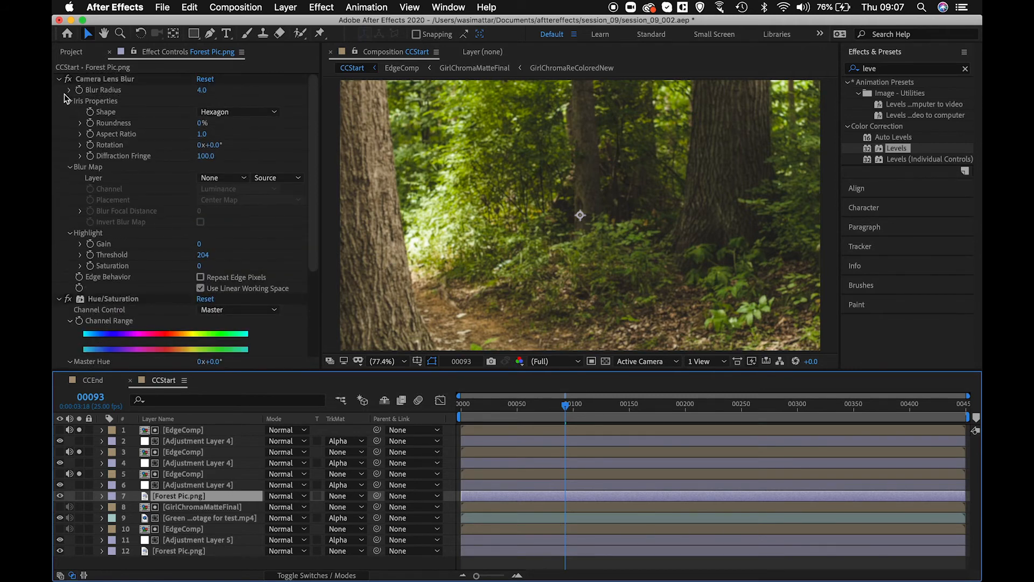
click(59, 79)
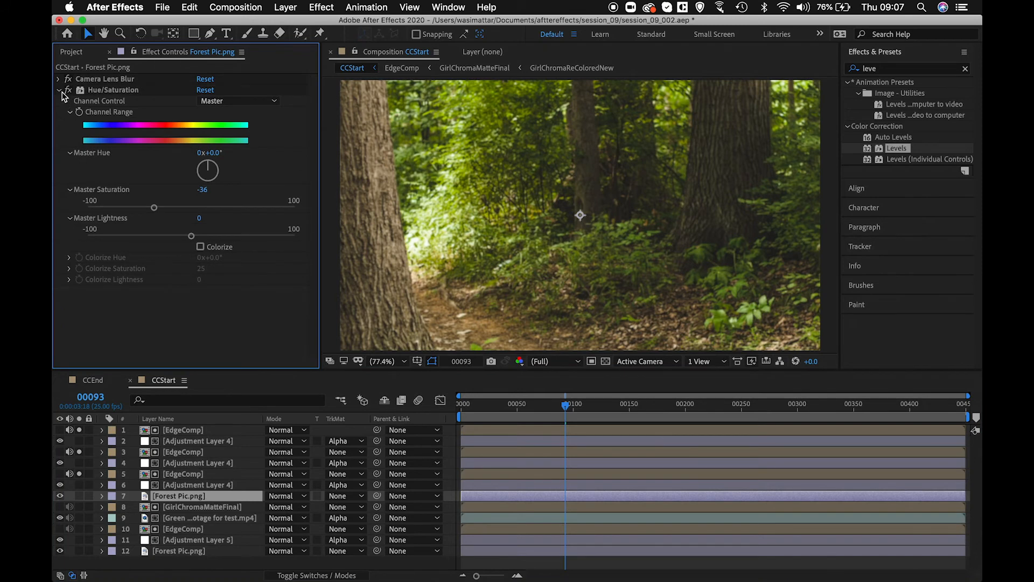
click(59, 92)
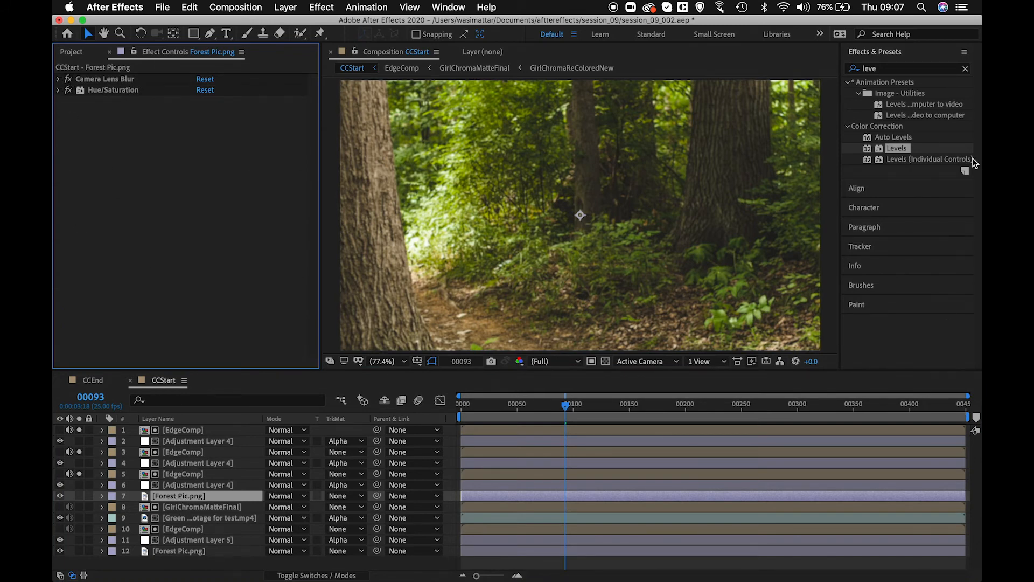
Apply Gaussian Blur (Legacy) to the upper Forest Pic.png copy and set its Blurriness to 60.
click(968, 71)
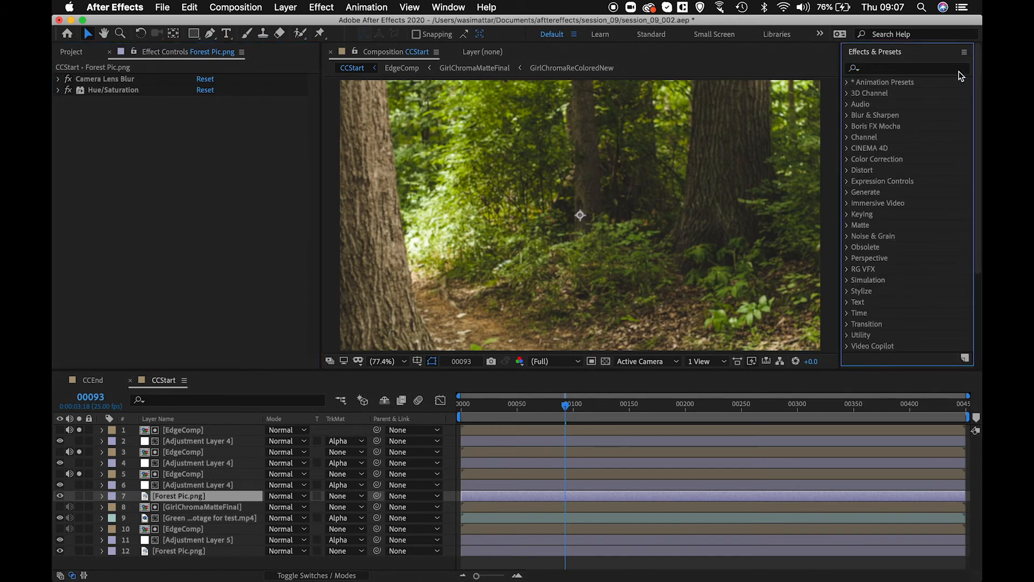
text(gau)
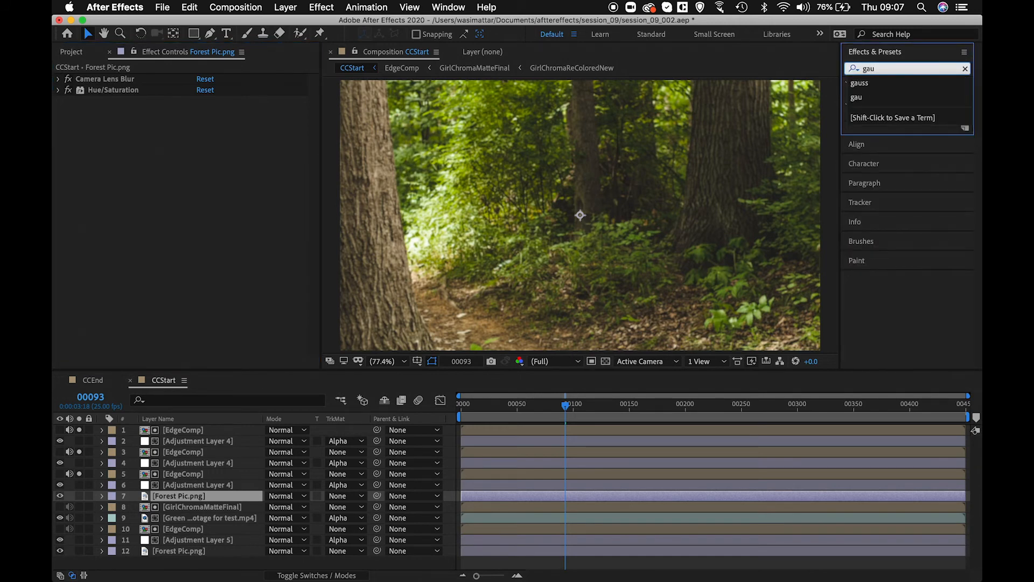
text(s)
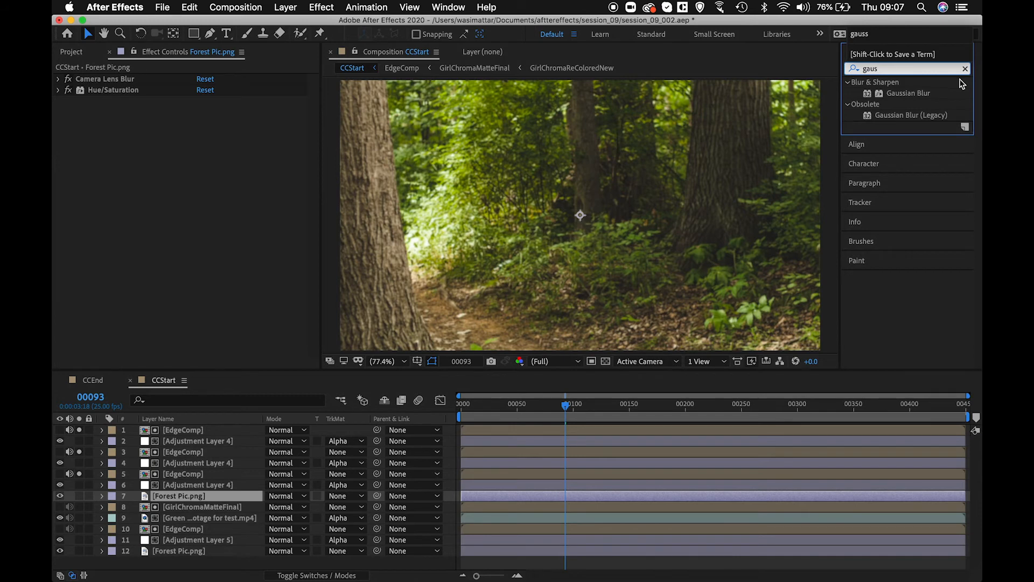
drag(916, 114, 223, 498)
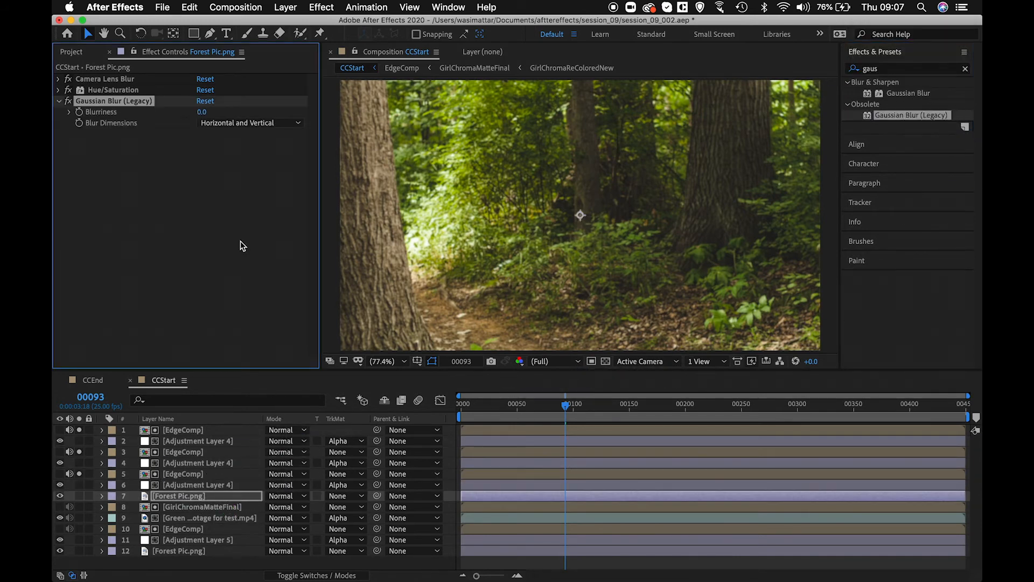
mouse_move(202, 112)
mouse_down()
mouse_move(234, 115)
mouse_move(211, 113)
mouse_up()
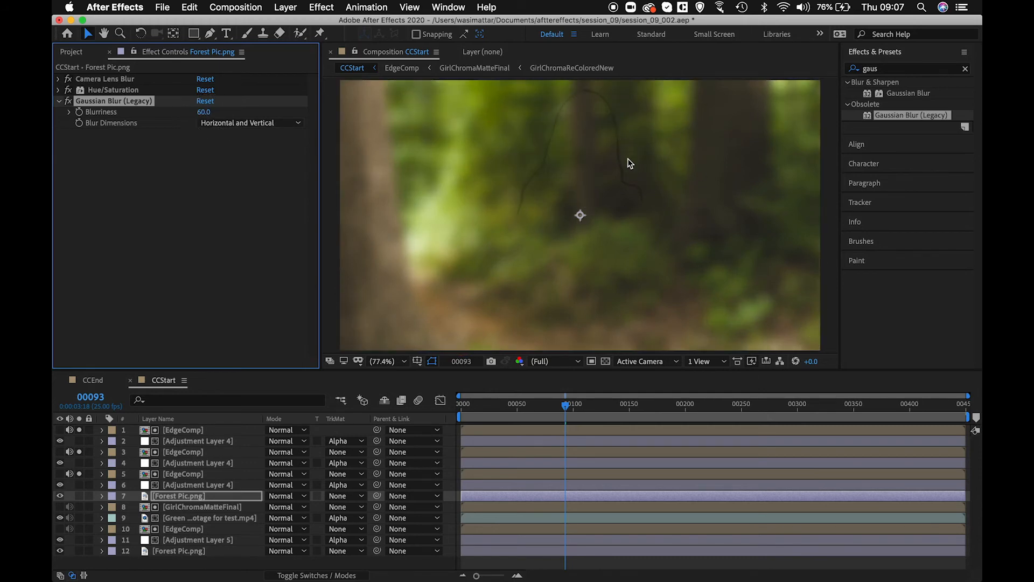
Duplicate the GirlChromaMatteFinal layer and place the copy directly above the blurred Forest Pic.png, hiding the blurred layer meanwhile.
click(60, 496)
click(207, 518)
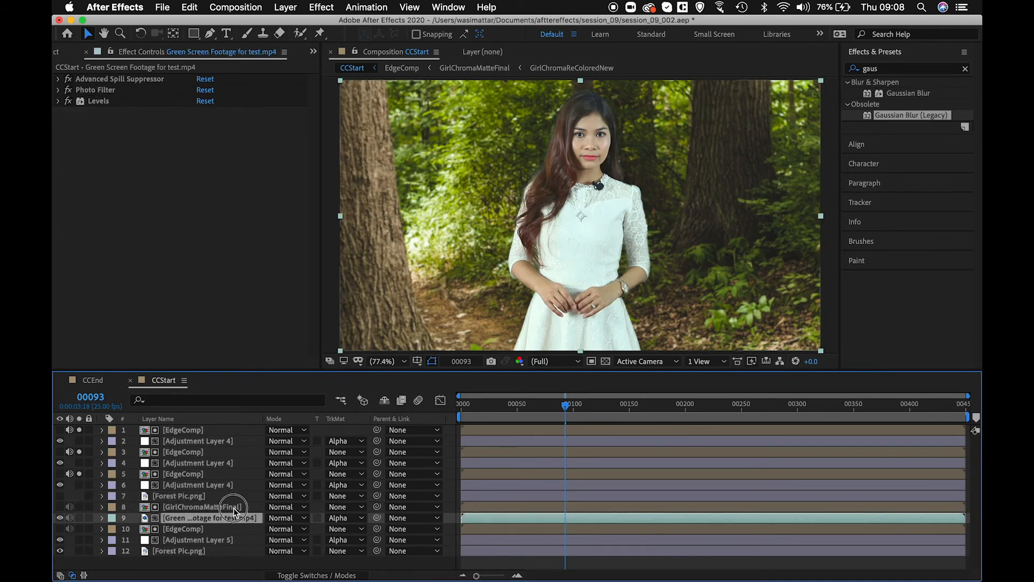
click(234, 508)
key(super+d)
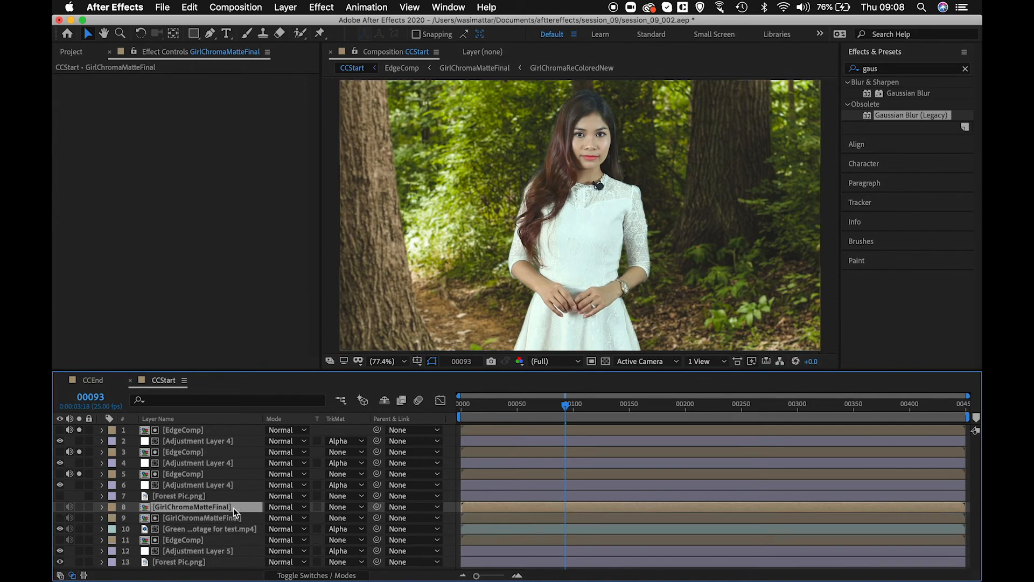
click(215, 508)
drag(214, 508, 218, 499)
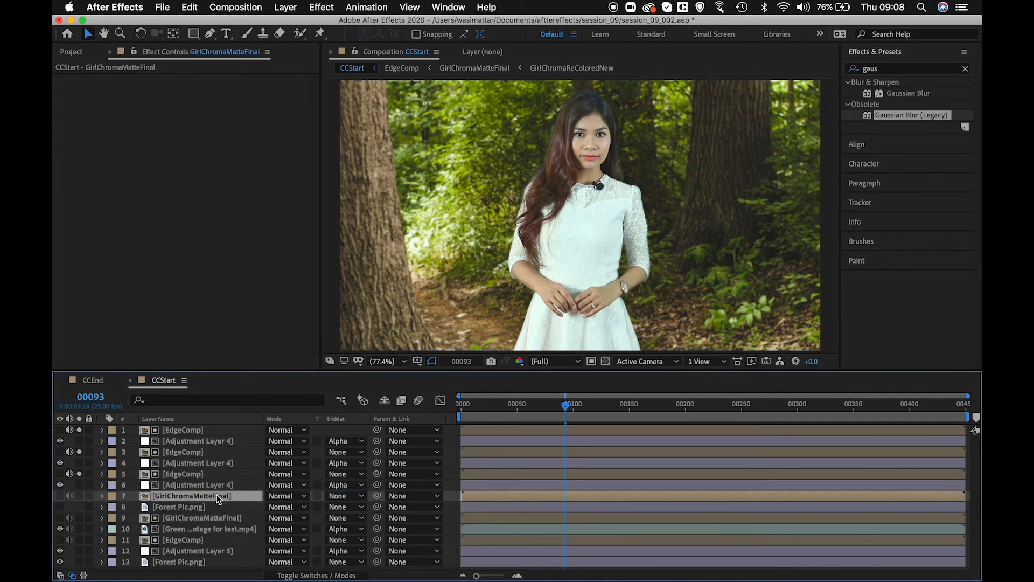
click(61, 508)
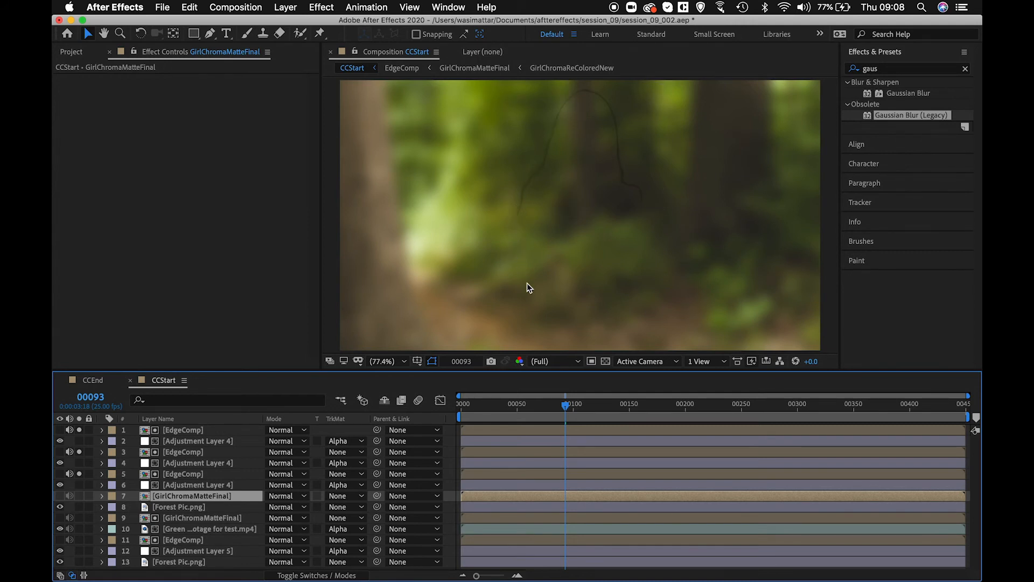
Set the blurred Forest Pic.png layer's track matte to Alpha Matte using the GirlChromaMatteFinal copy above it.
click(280, 518)
click(280, 509)
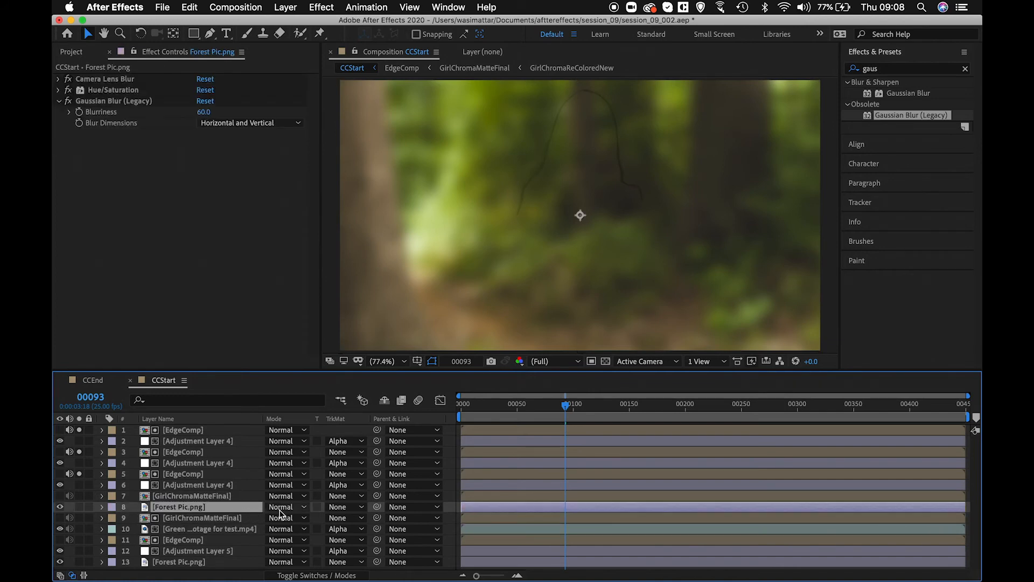
click(356, 508)
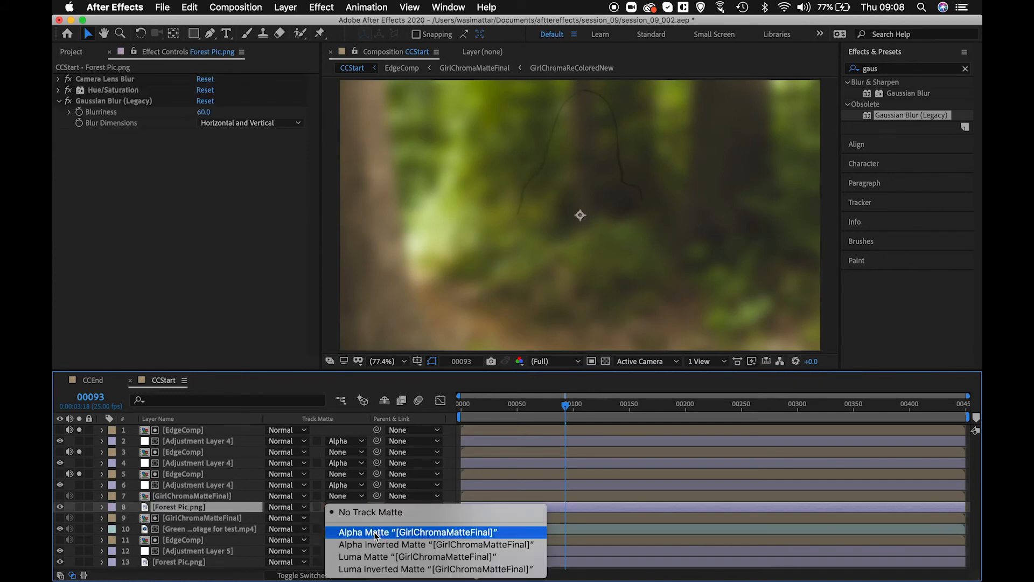
click(374, 532)
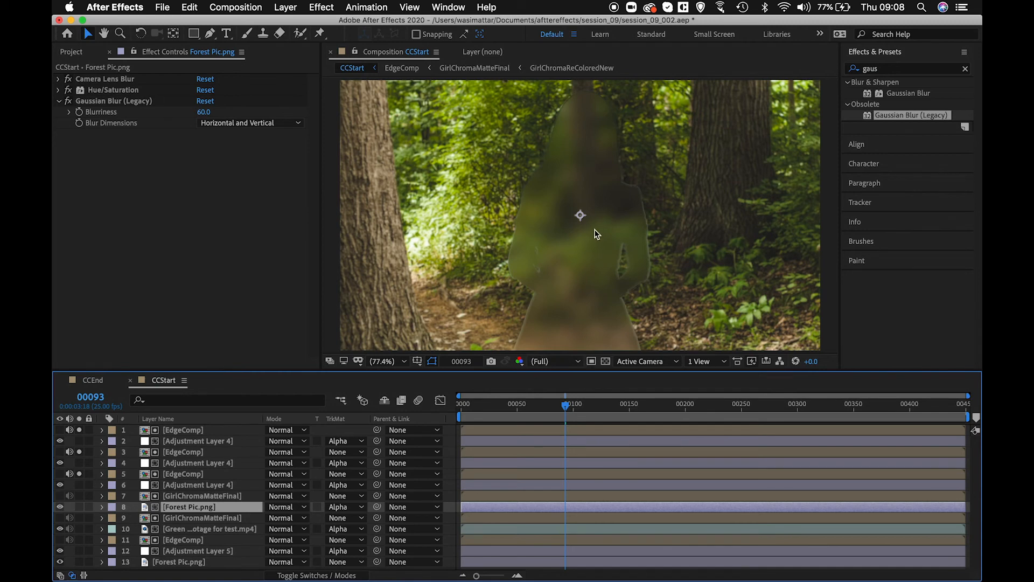
Collapse the Gaussian Blur (Legacy) settings and set the blurred Forest Pic.png layer's blending mode to Color.
click(58, 101)
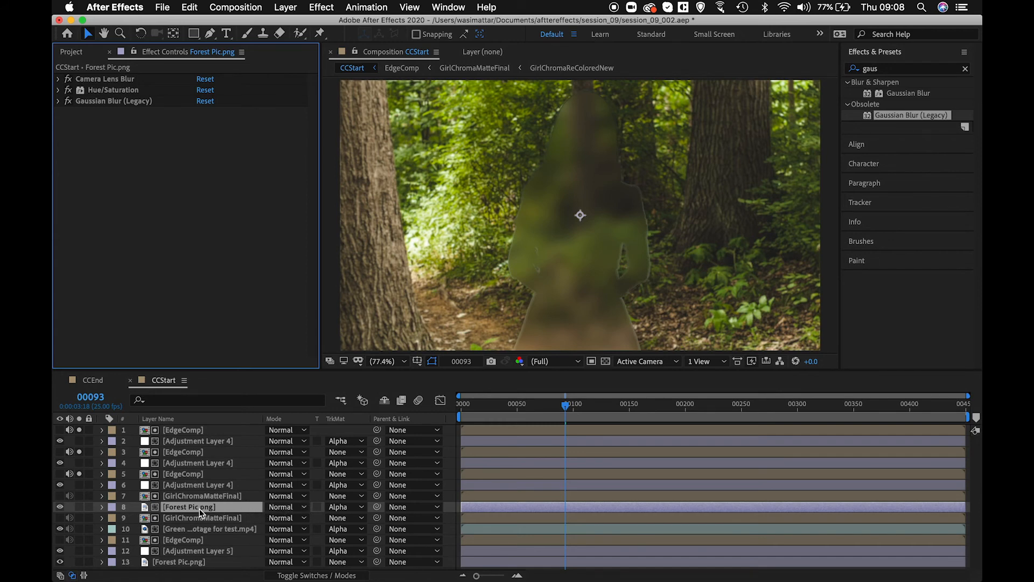
click(302, 506)
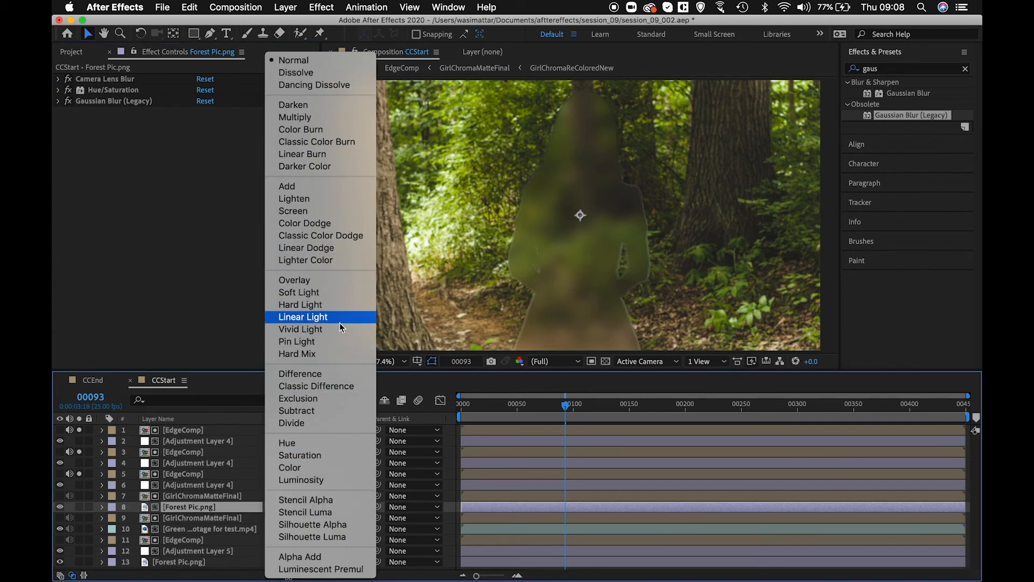
click(337, 468)
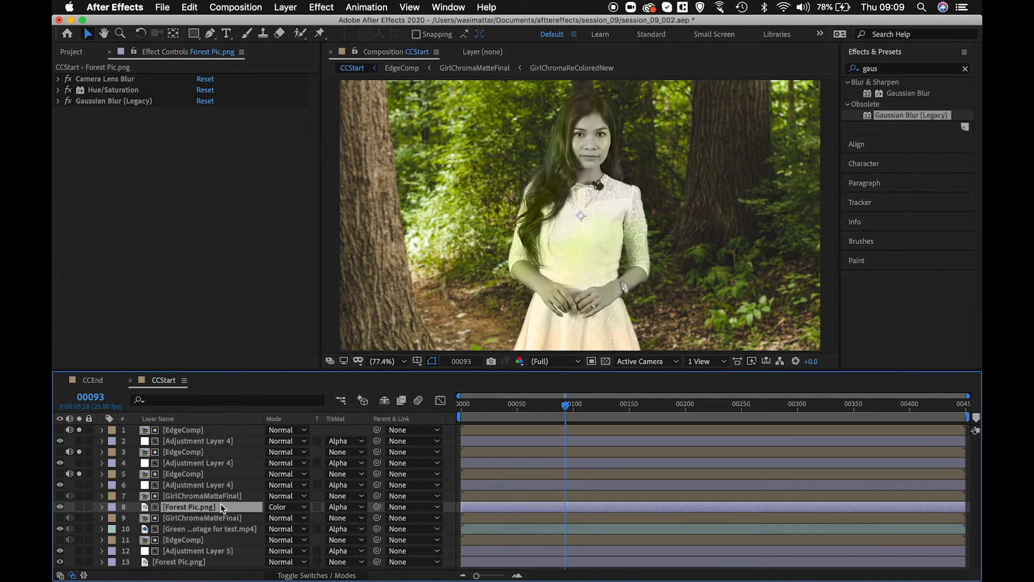
Reduce the blurred Forest Pic.png layer's opacity to 0% and raise it to 19%.
key(t)
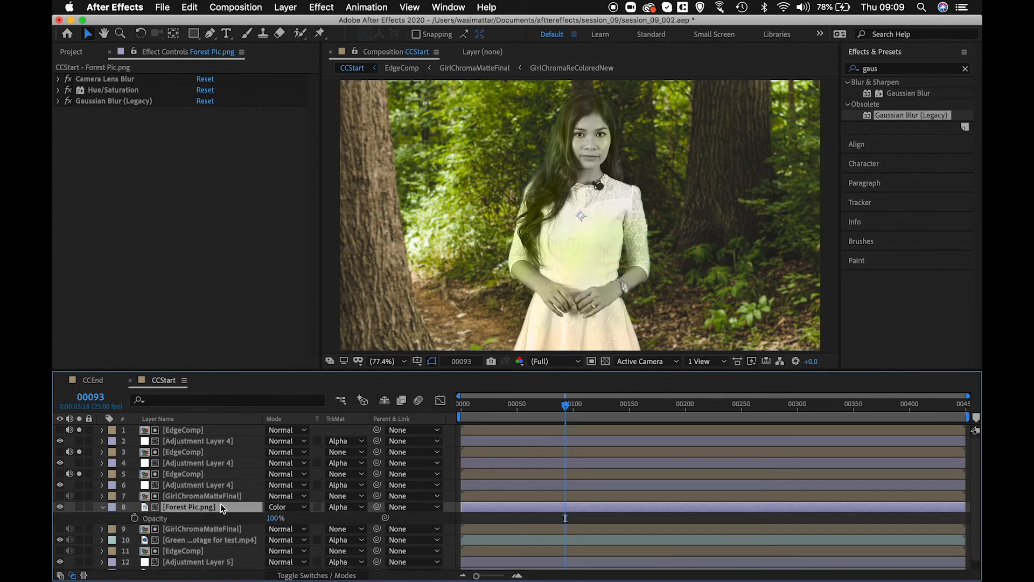
click(275, 521)
text(0)
key(Return)
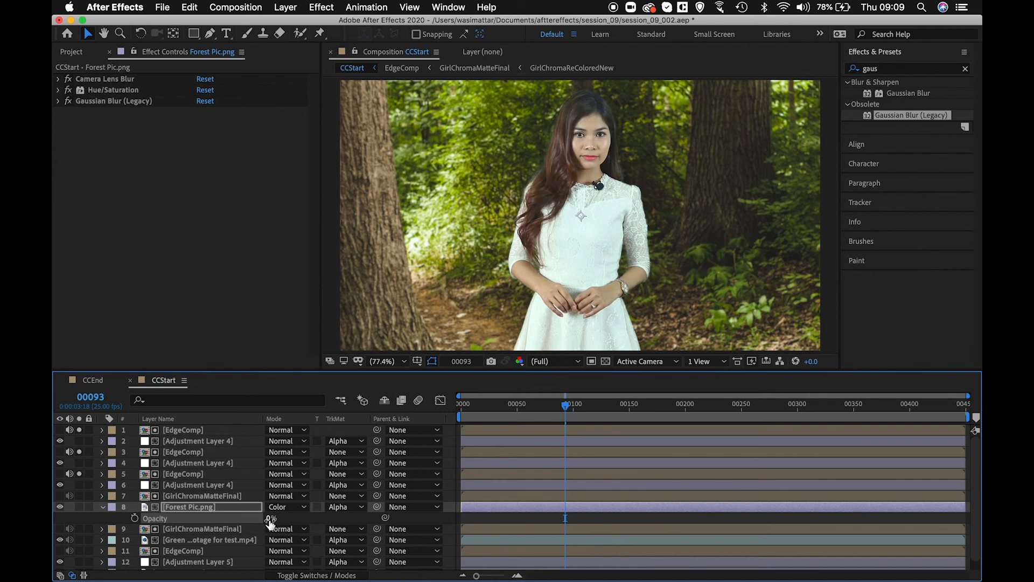
drag(271, 522, 279, 518)
Compare the woman's coloring at full frame and close up with the blurred Forest Pic.png layer hidden and shown.
click(60, 507)
click(60, 507)
scroll(561, 250, up, 3)
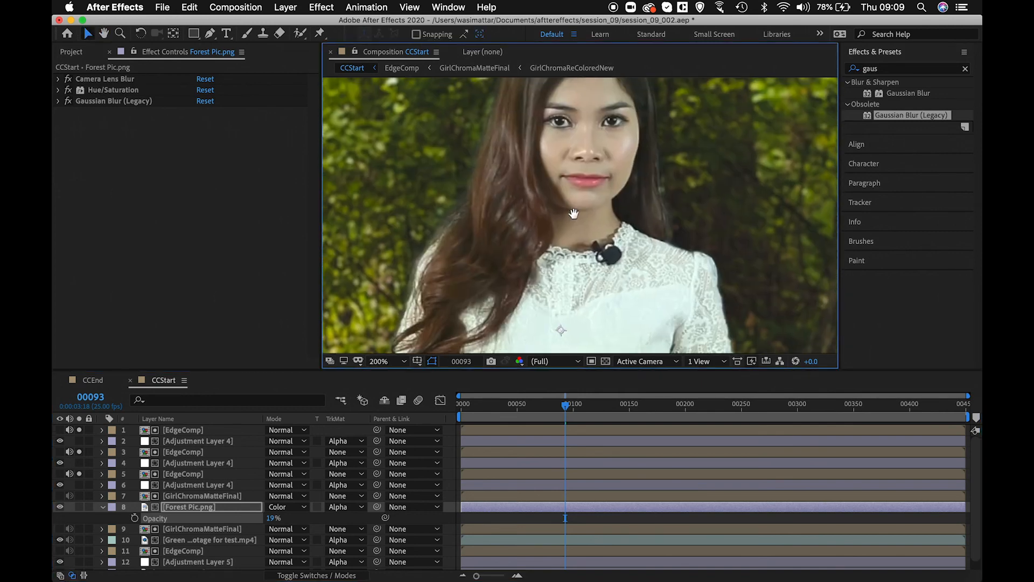
click(59, 507)
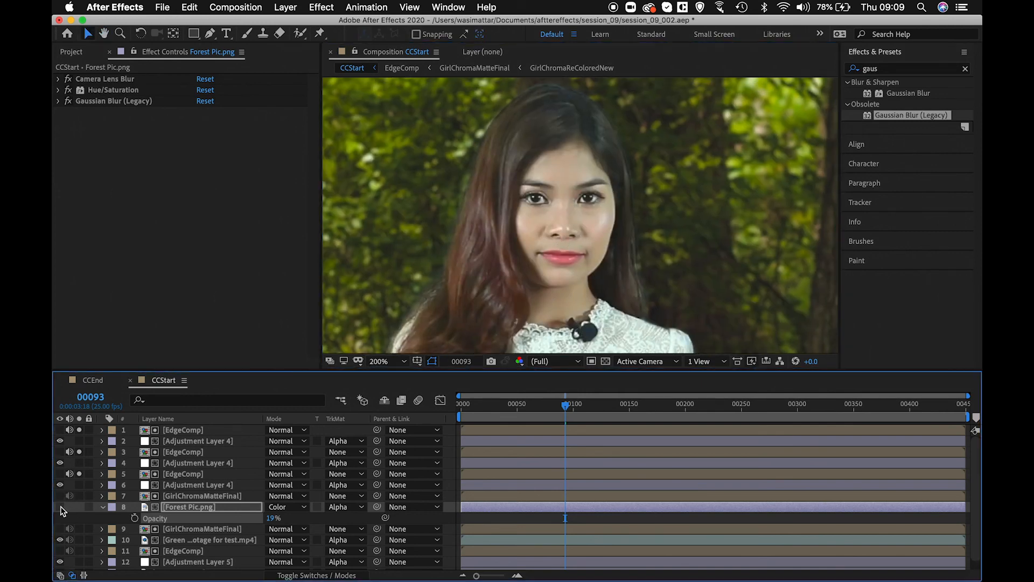
click(60, 507)
click(59, 507)
click(60, 506)
click(60, 506)
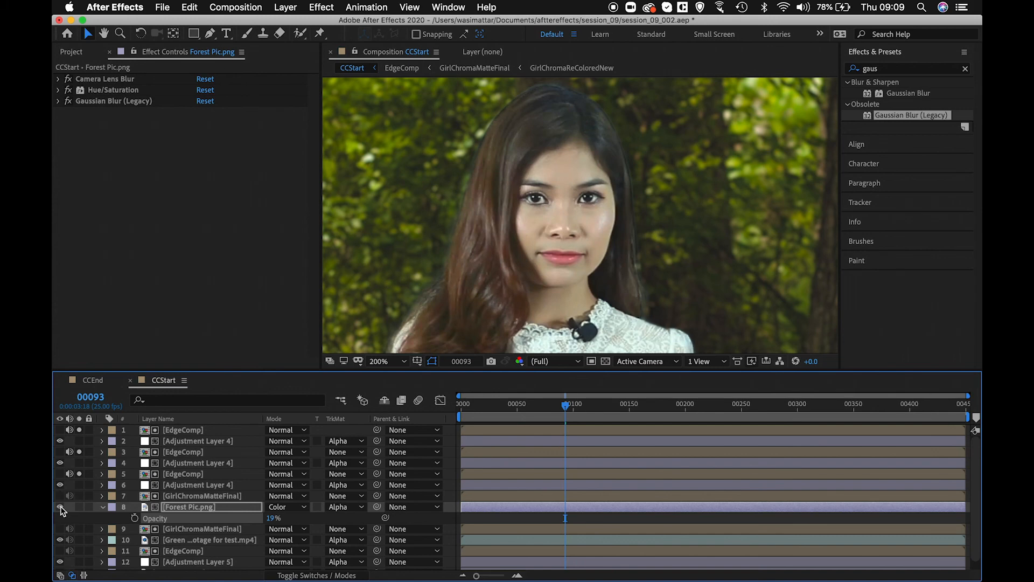
Try 15% opacity on the blurred Forest Pic.png layer and compare the image with the layer hidden and shown.
click(273, 519)
text(15)
key(Return)
click(60, 507)
click(60, 507)
Set the blurred Forest Pic.png layer's opacity to 20% and collapse its properties.
click(272, 519)
text(20)
key(Return)
click(103, 508)
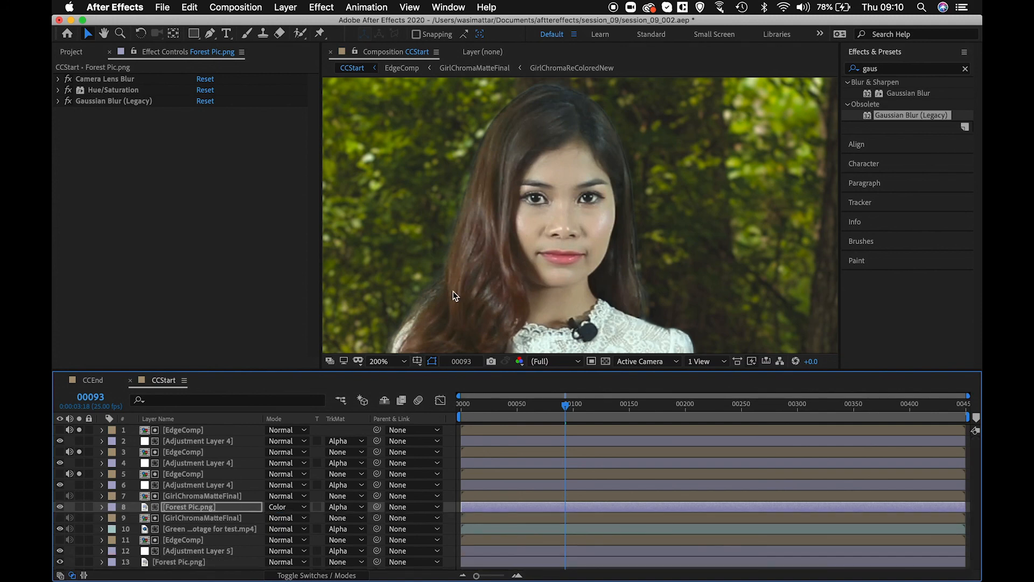
With the whole frame in view, set the blurred Forest Pic.png layer's opacity to 15% and collapse its properties.
key(shift+slash)
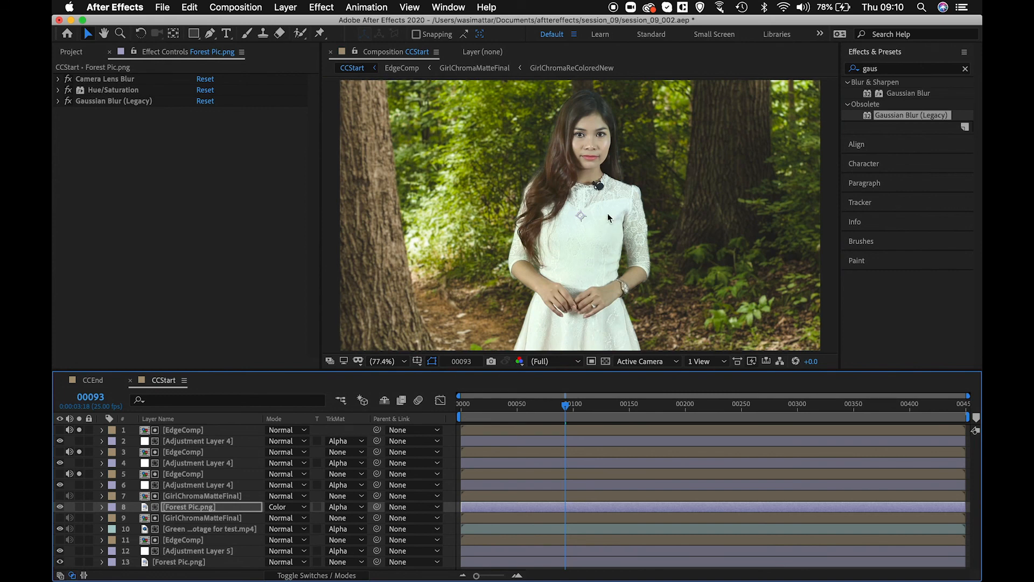
click(215, 507)
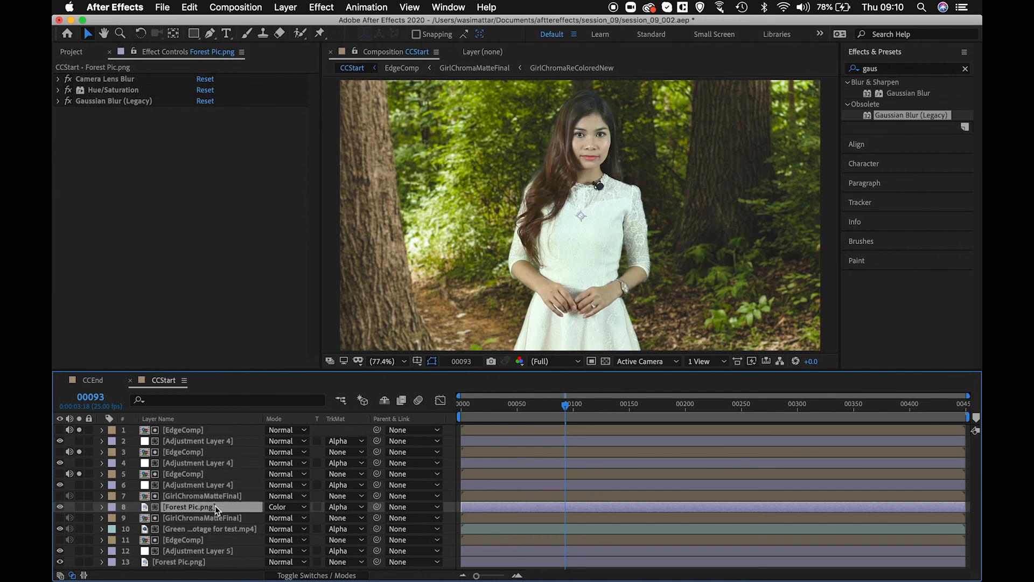
key(t)
click(272, 518)
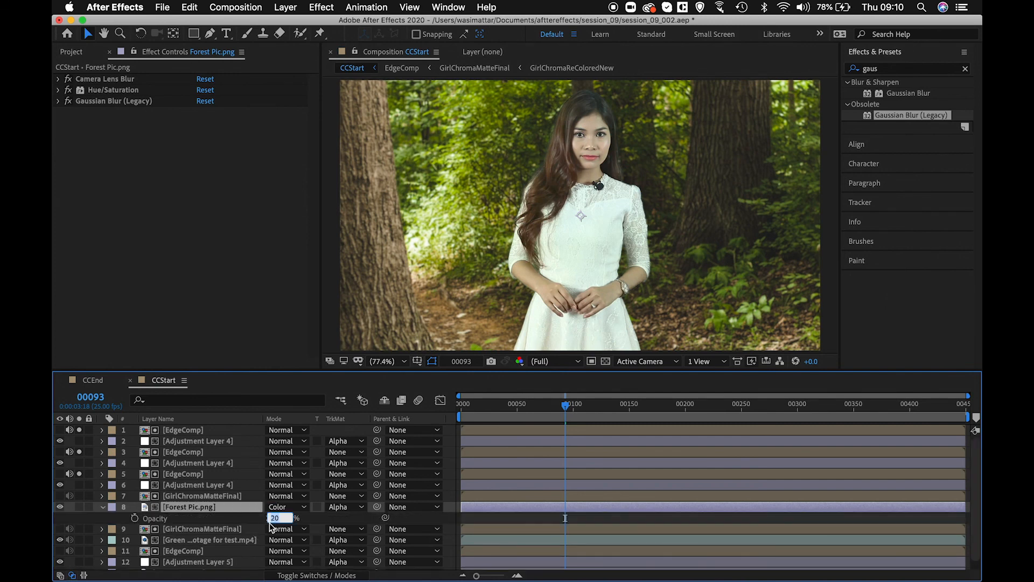
text(15)
key(Return)
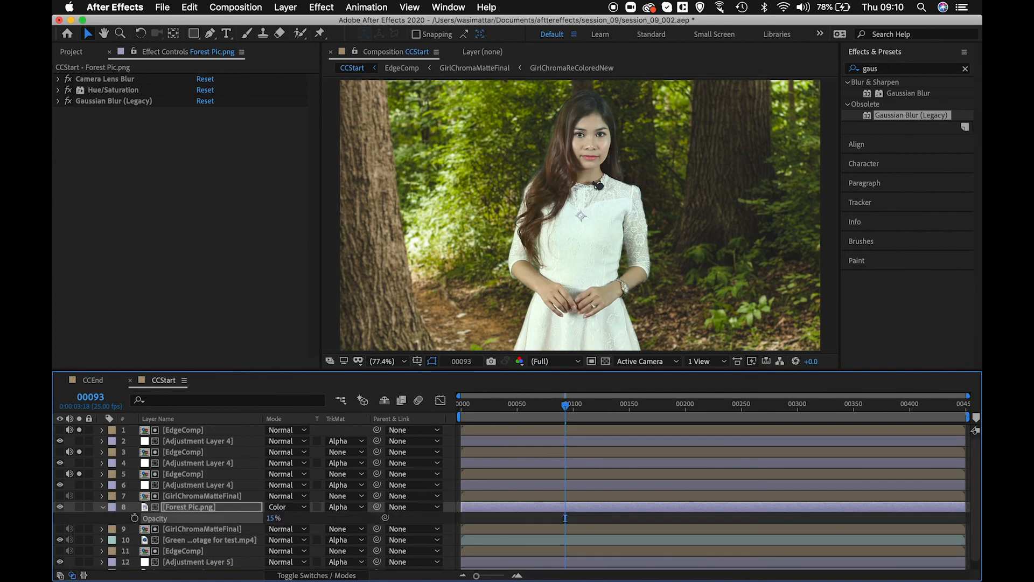
click(103, 509)
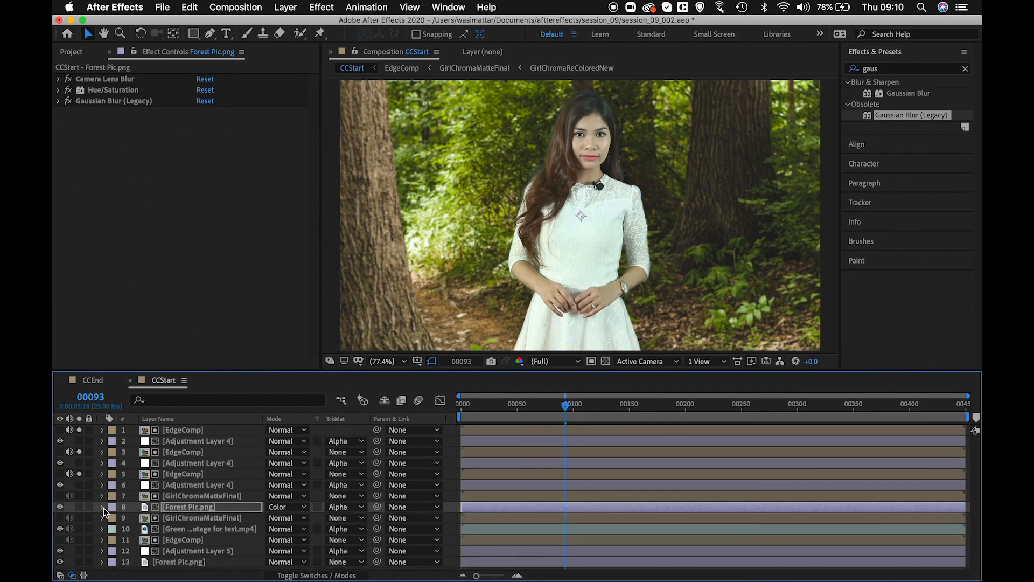